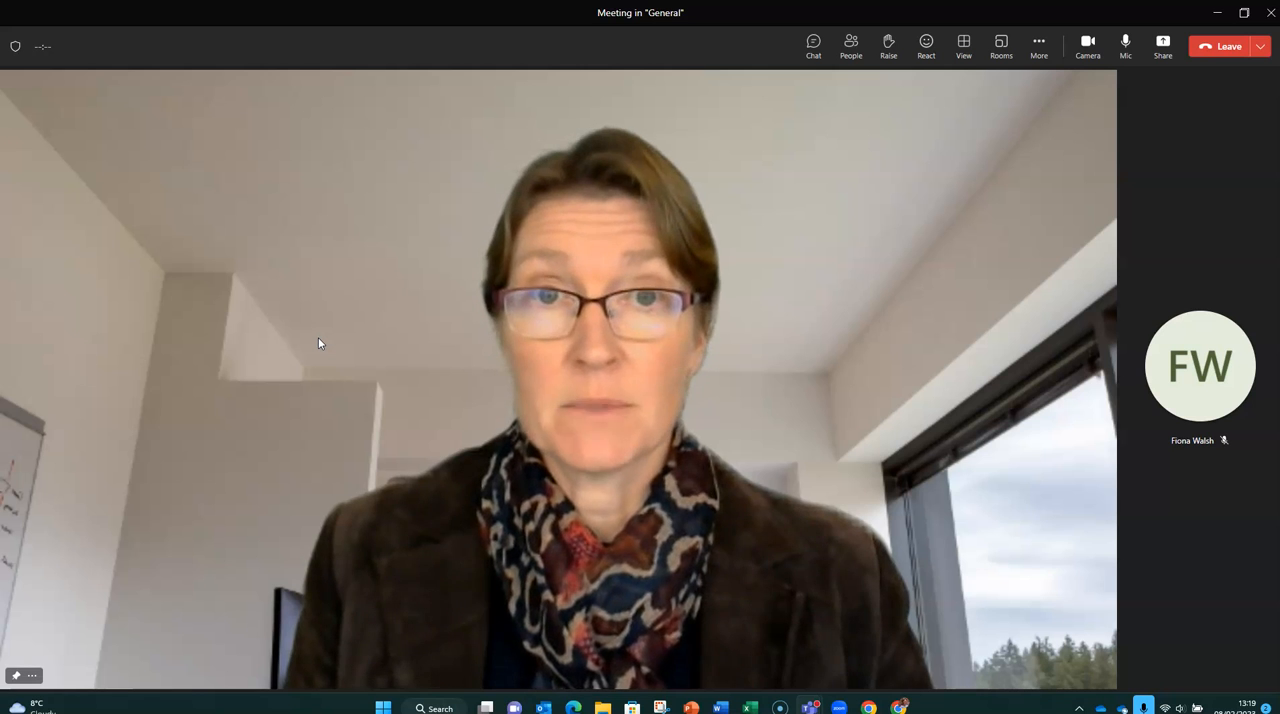
- Bring up the meeting's Share content panel listing PowerPoint Live decks and Excel Live workbooks
{"action": "left_click", "coordinate": [1165, 46]}
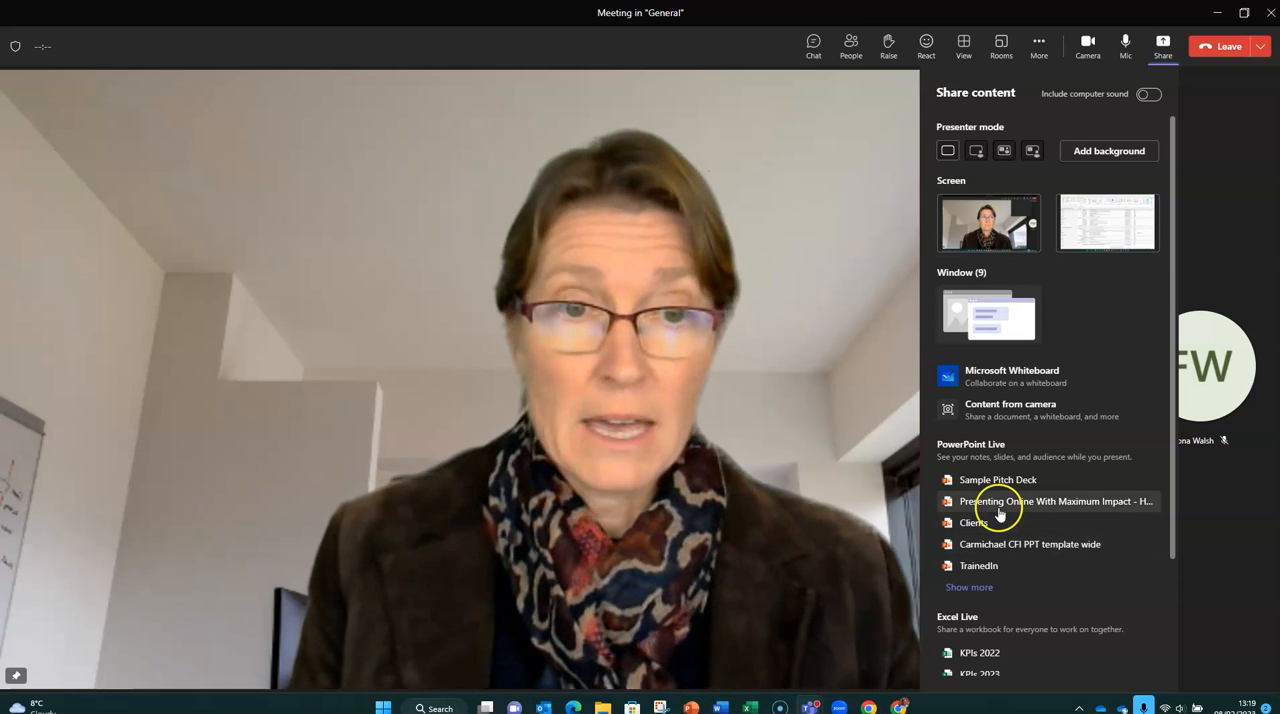
{"action": "scroll", "coordinate": [1155, 276], "scroll_direction": "down", "scroll_amount": 2}
{"action": "scroll", "coordinate": [1155, 300], "scroll_direction": "down", "scroll_amount": 2}
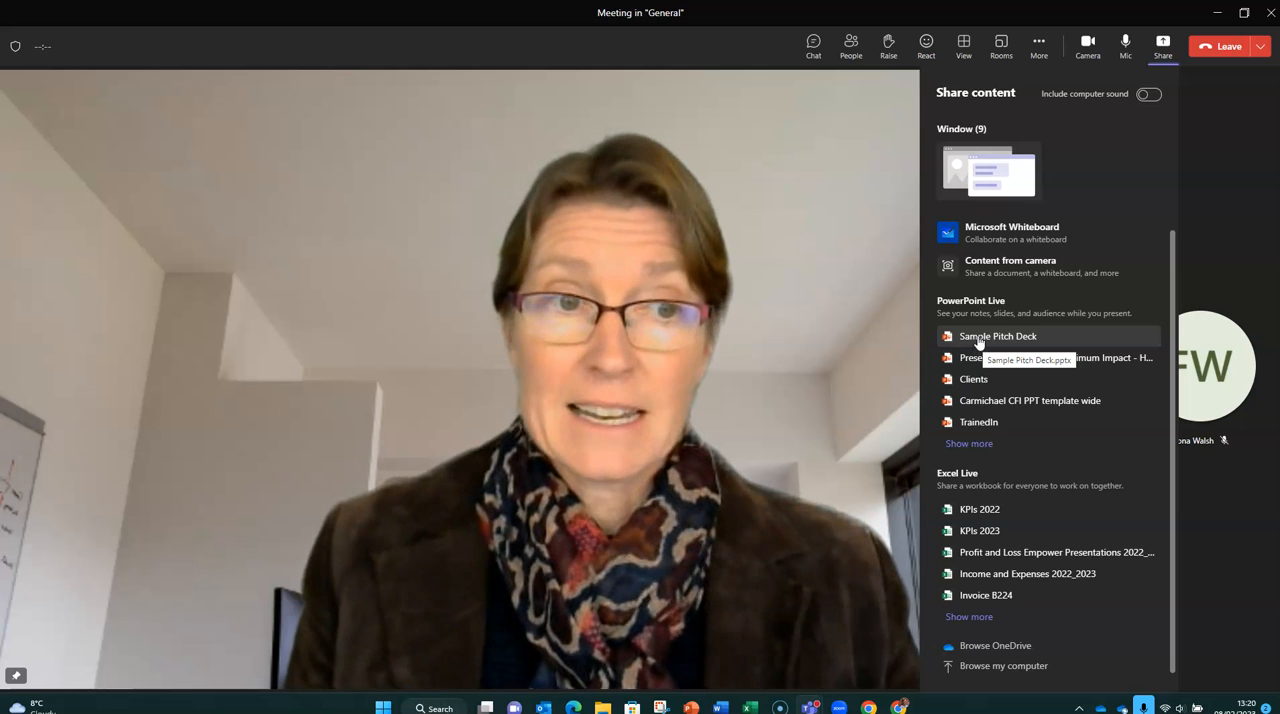
- Present the Sample Pitch Deck live from the PowerPoint Live list, landing on the Agenda slide
{"action": "left_click", "coordinate": [978, 340]}
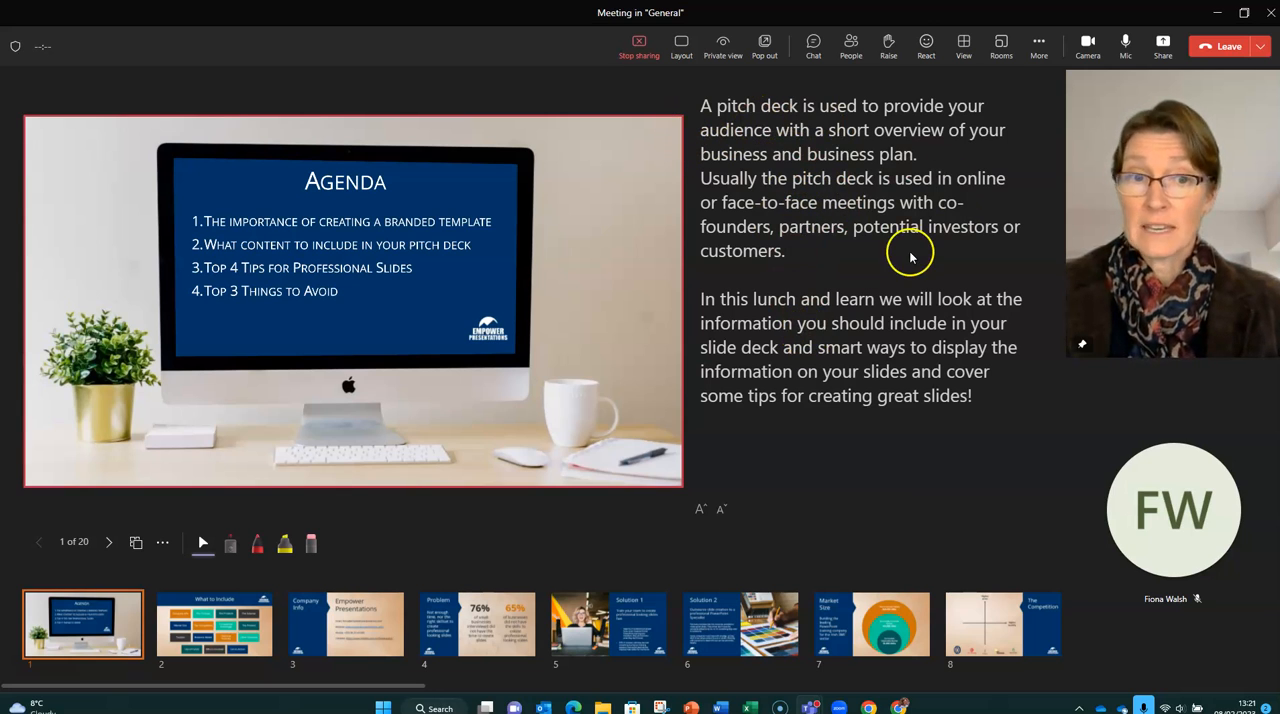
- Shrink the speaker notes text two steps, then enlarge it back two steps
{"action": "left_click", "coordinate": [724, 513]}
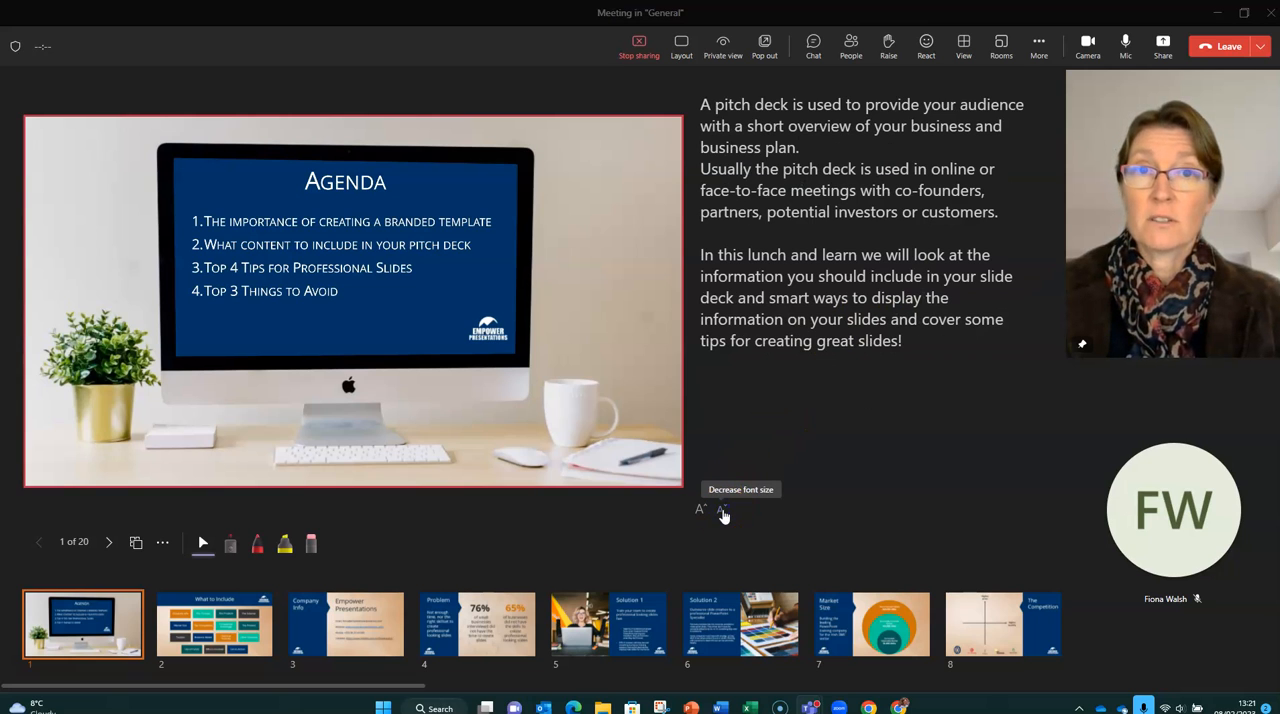
{"action": "left_click", "coordinate": [724, 513]}
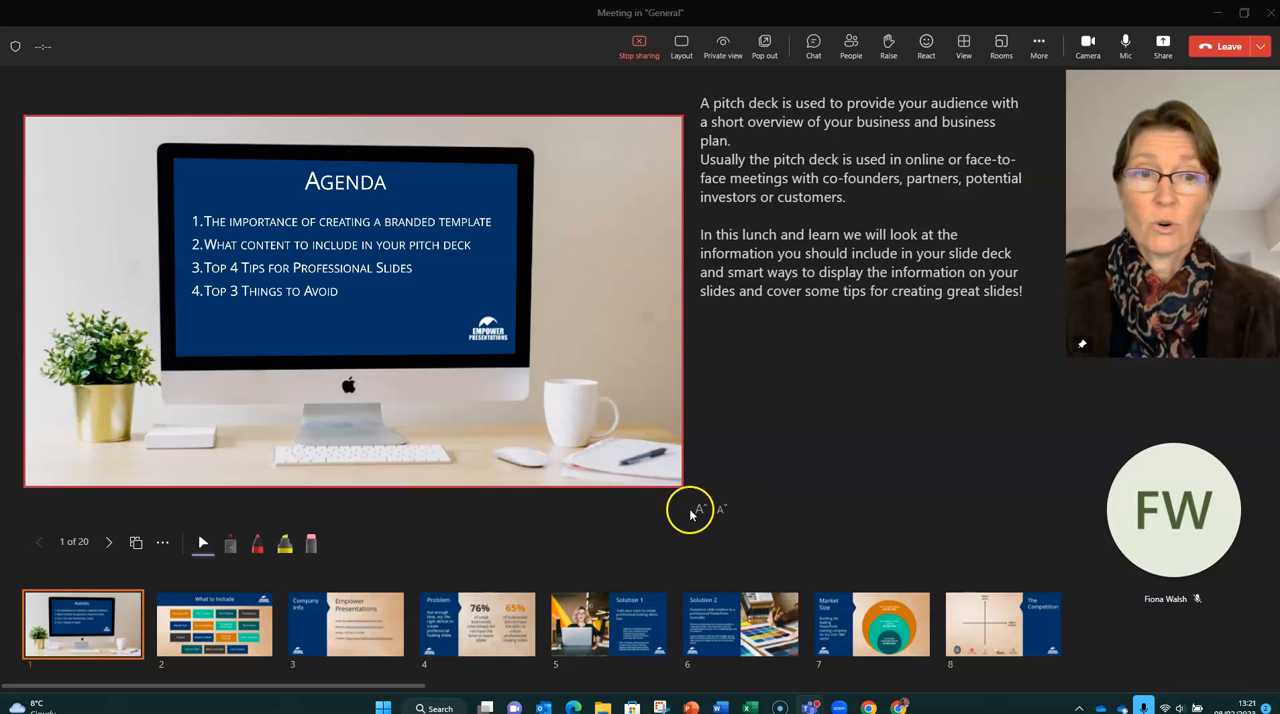
{"action": "left_click", "coordinate": [697, 515]}
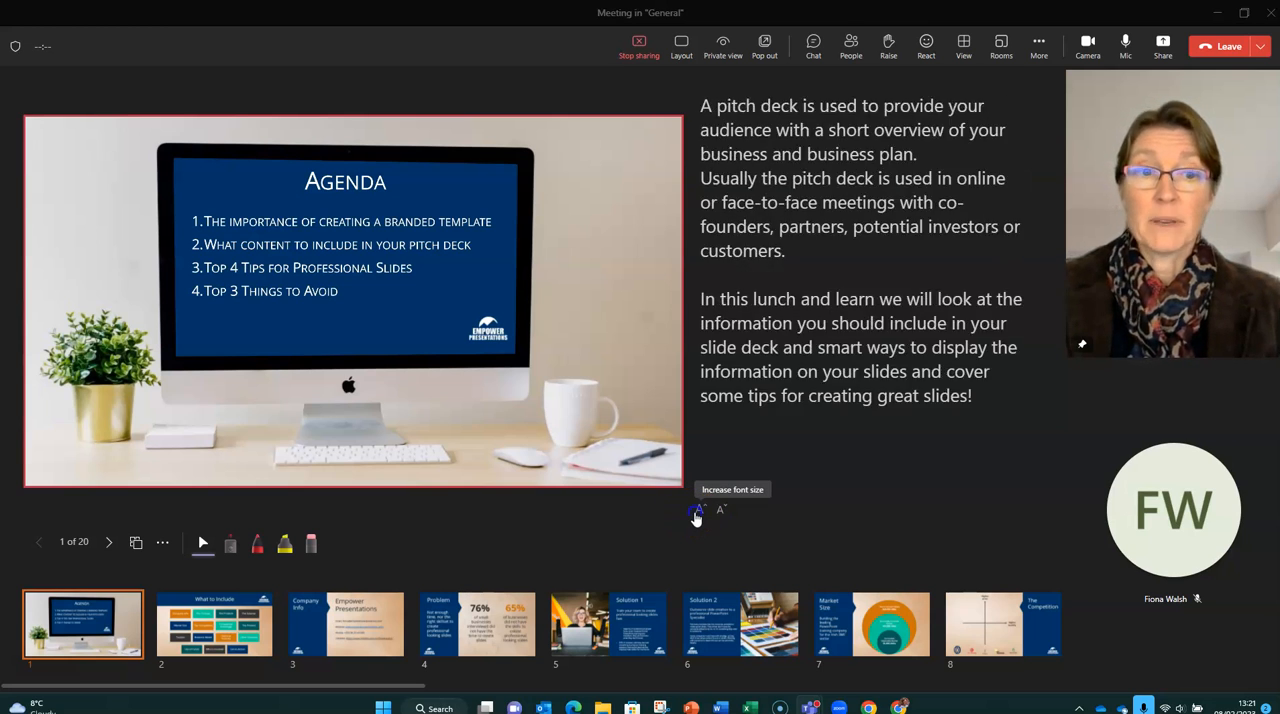
{"action": "left_click", "coordinate": [698, 517]}
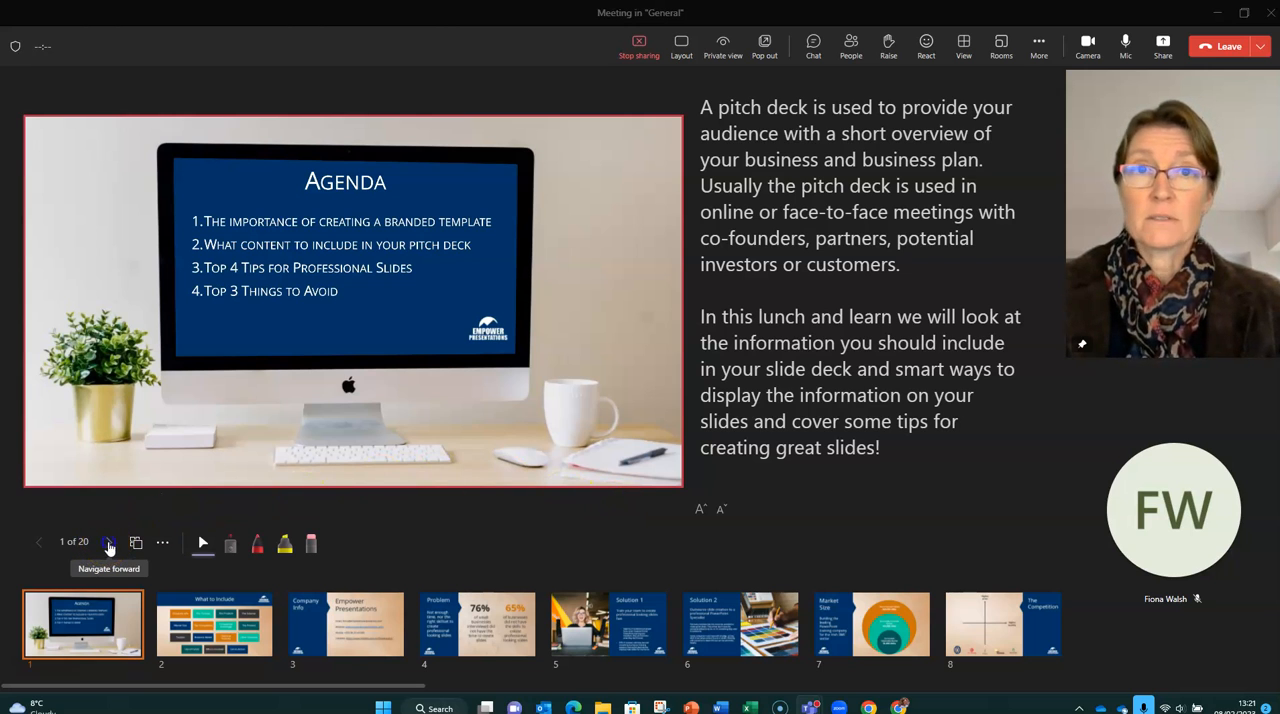
- Advance to slide 2, What to Include, and reveal all its topic boxes one animation at a time
{"action": "left_click", "coordinate": [109, 543]}
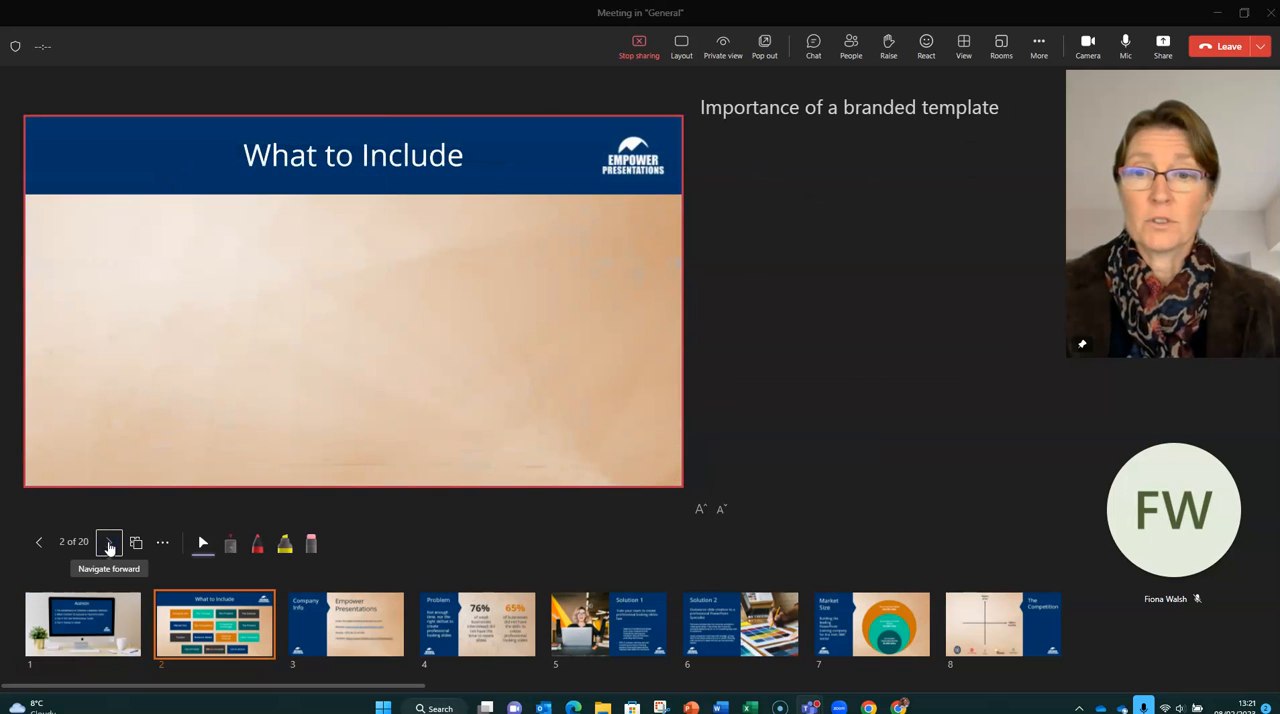
{"action": "left_click", "coordinate": [109, 543]}
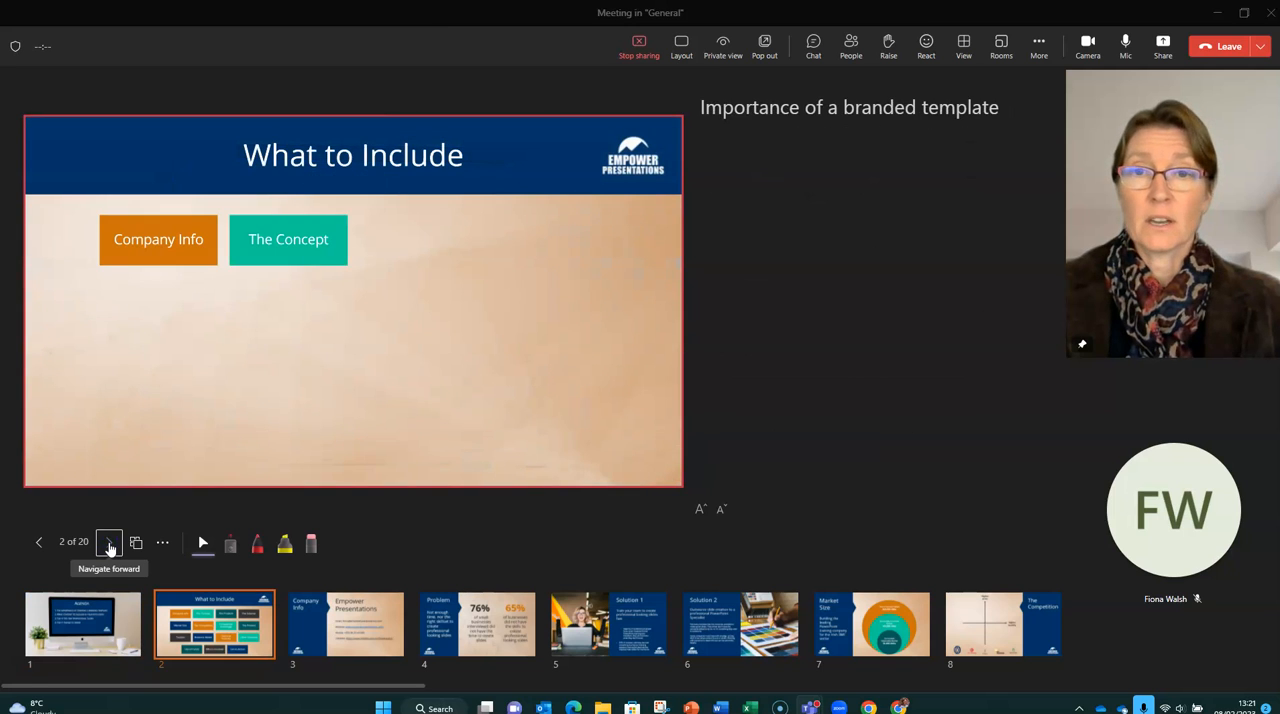
{"action": "left_click", "coordinate": [109, 543]}
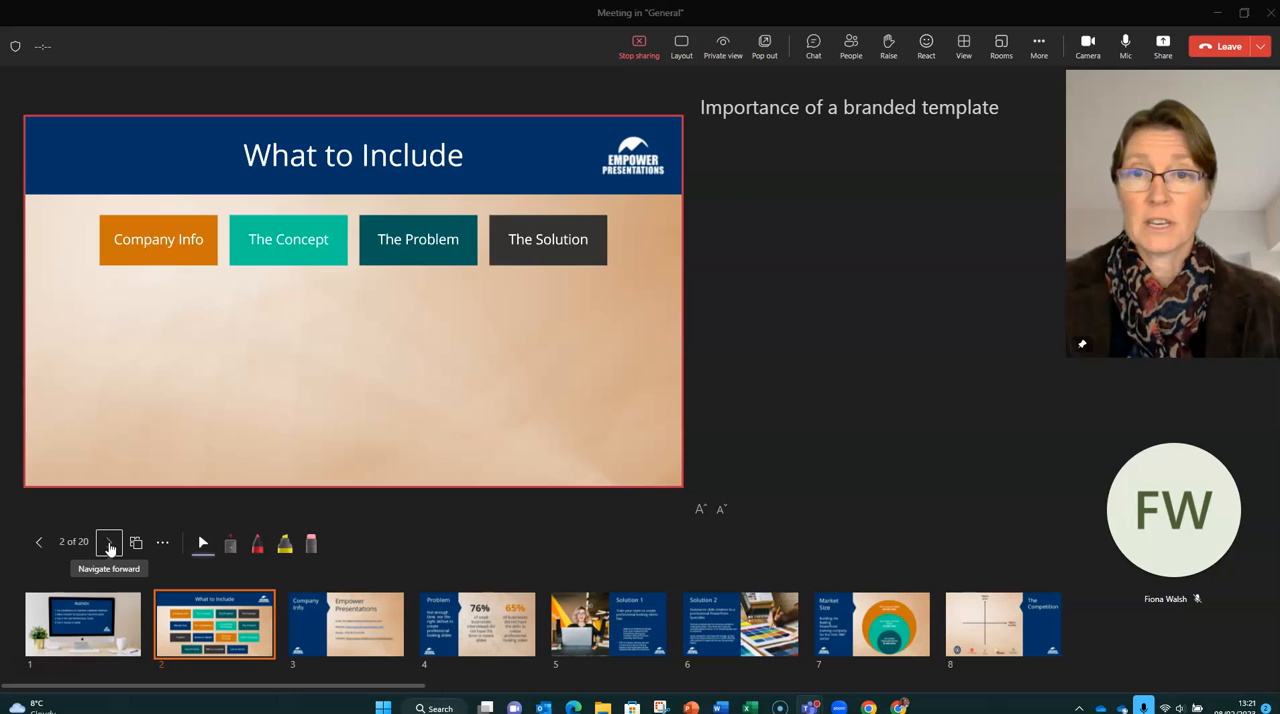
{"action": "left_click", "coordinate": [109, 543]}
{"action": "left_click", "coordinate": [109, 543]}
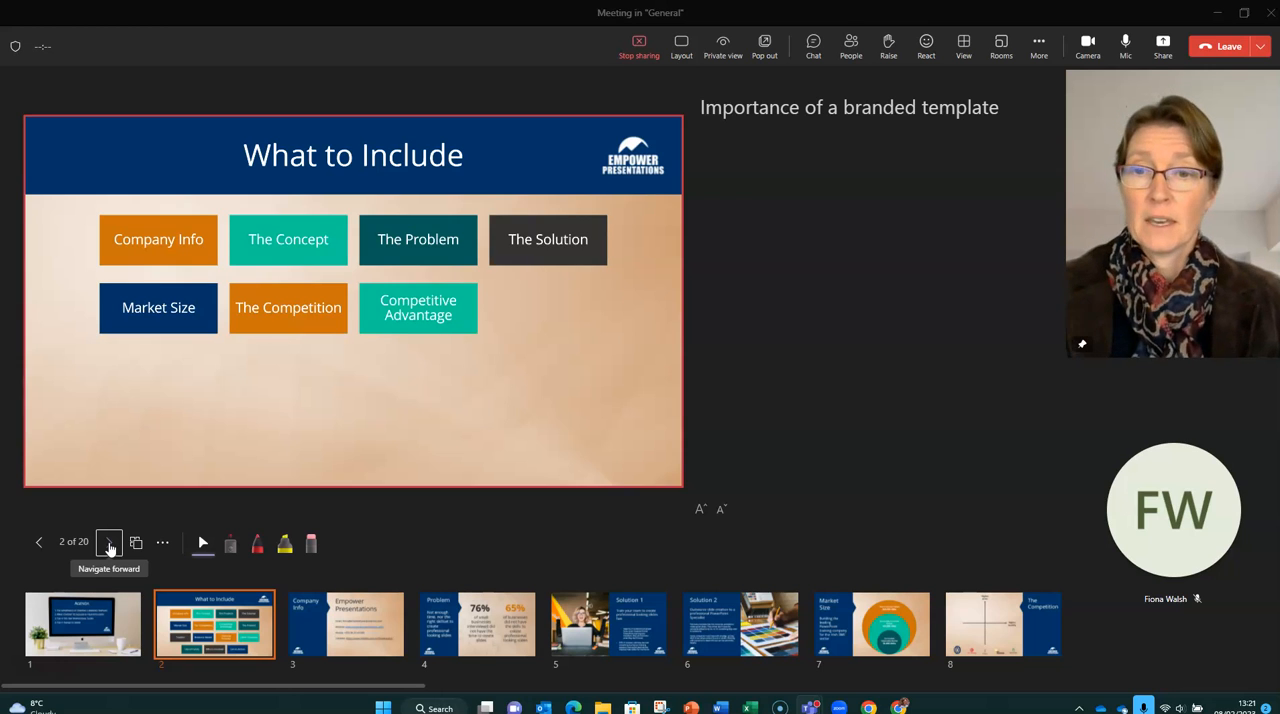
{"action": "left_click", "coordinate": [109, 543]}
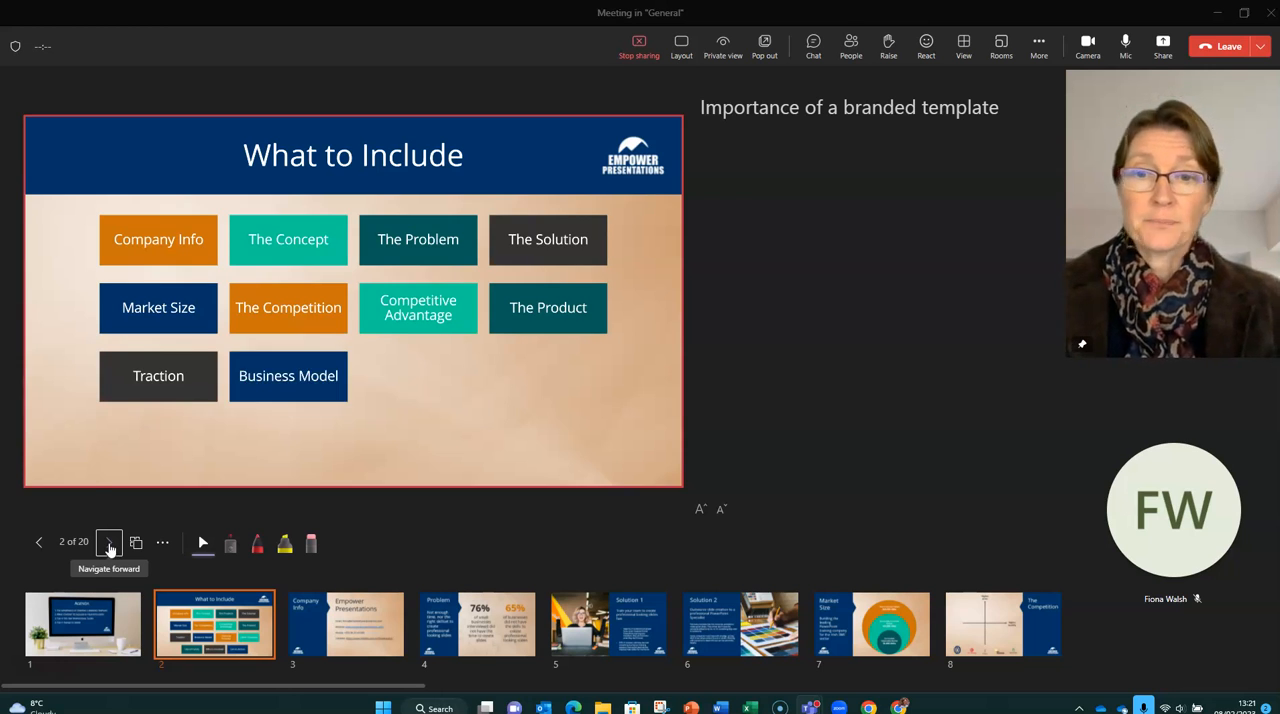
{"action": "left_click", "coordinate": [108, 541]}
{"action": "key", "text": "Right"}
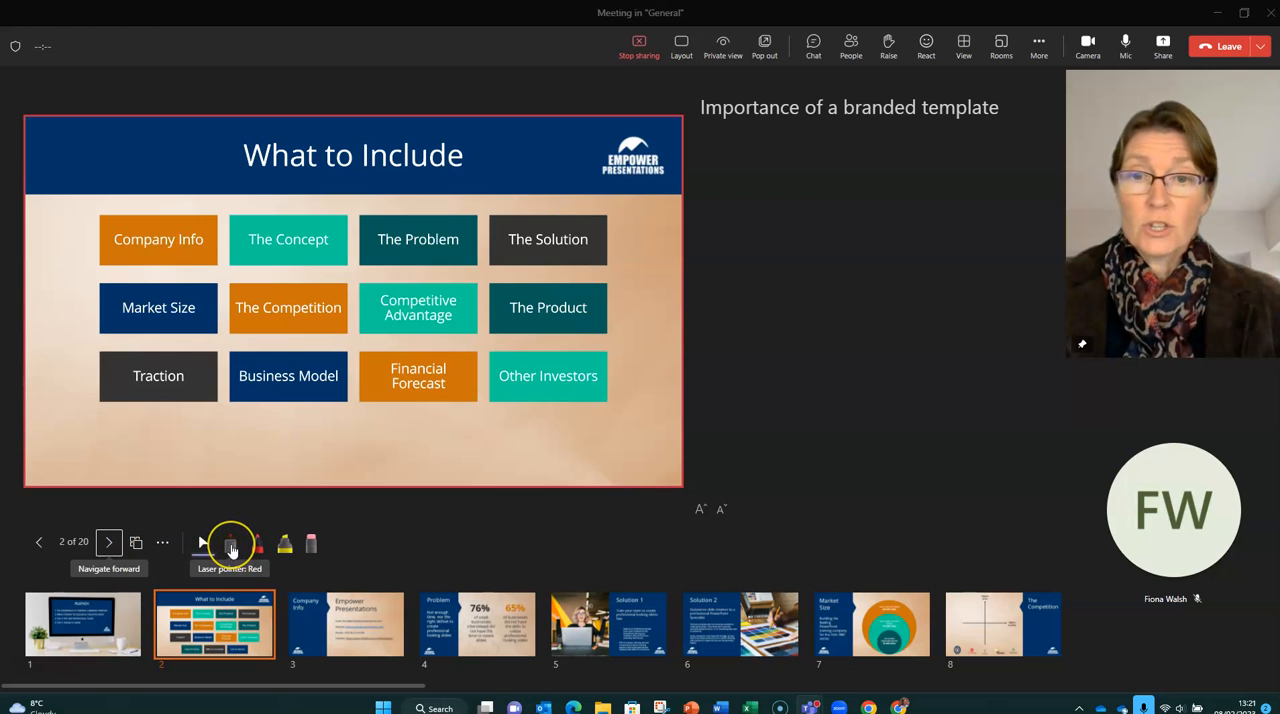
{"action": "key", "text": "Right"}
{"action": "key", "text": "Right"}
{"action": "key", "text": "Right"}
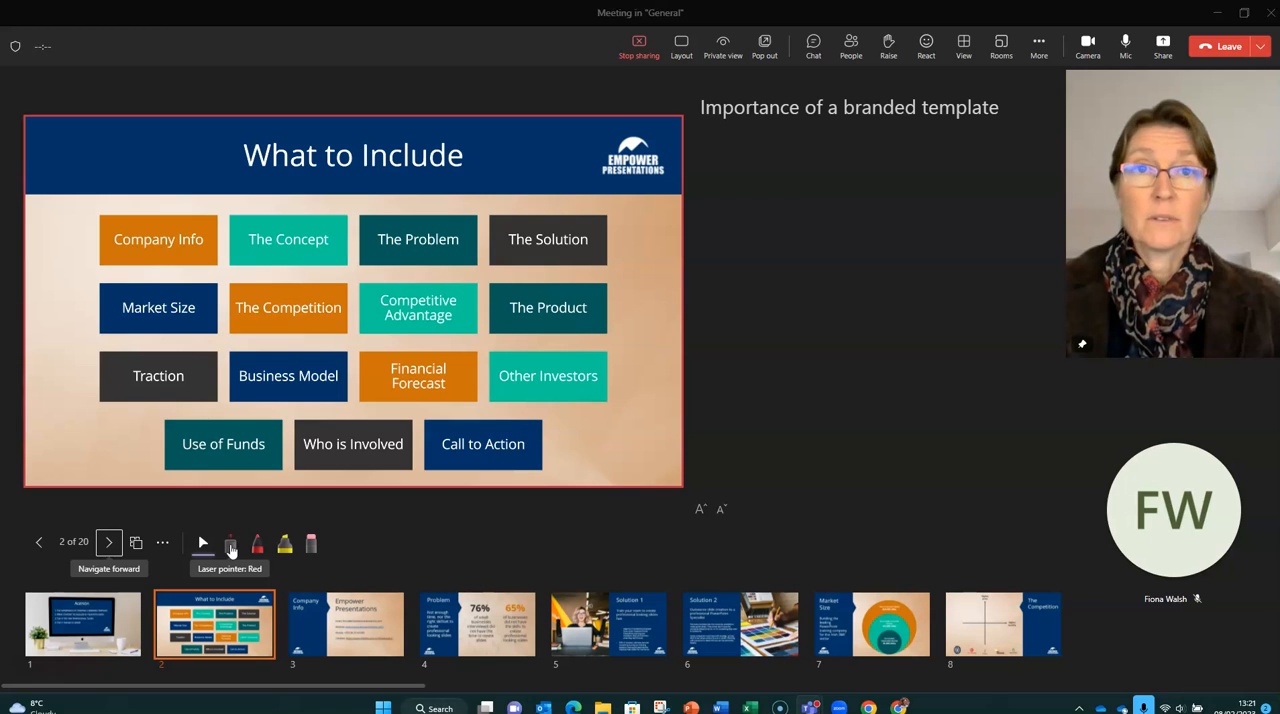
- Use a light blue laser pointer to point at the Company Info and The Concept boxes
{"action": "left_click", "coordinate": [230, 545]}
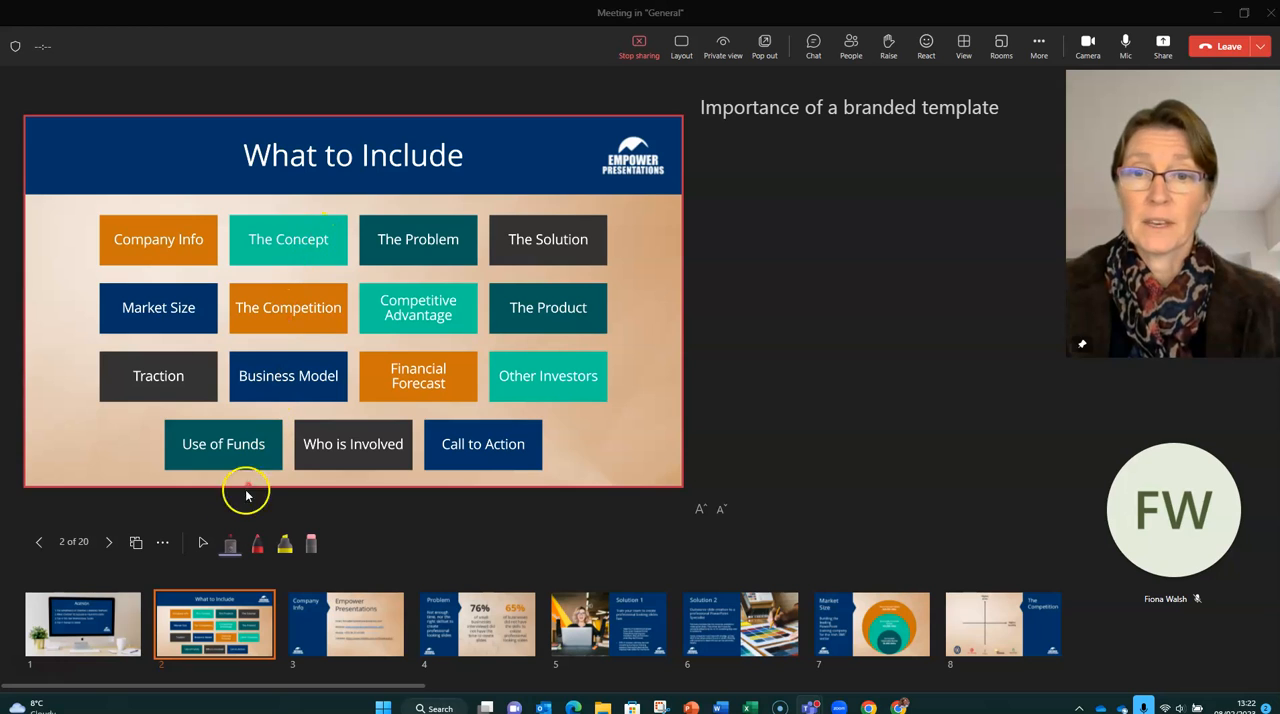
{"action": "left_click", "coordinate": [231, 544]}
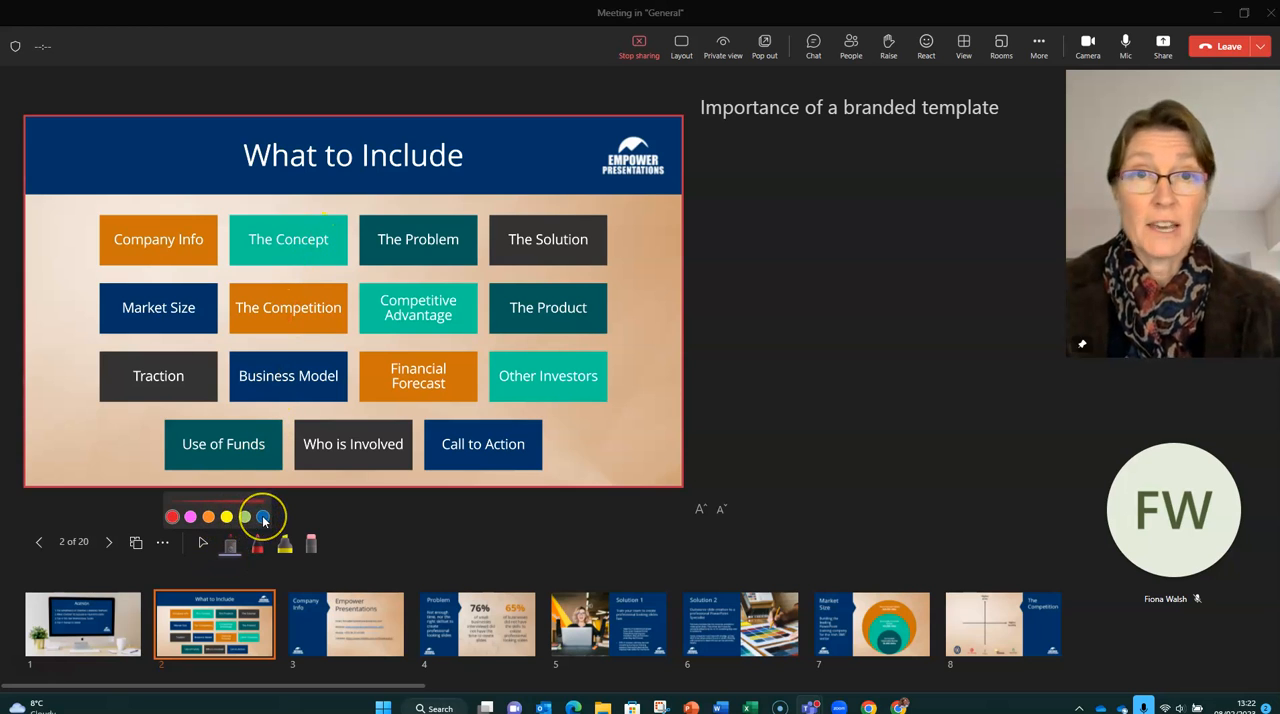
{"action": "left_click", "coordinate": [263, 517]}
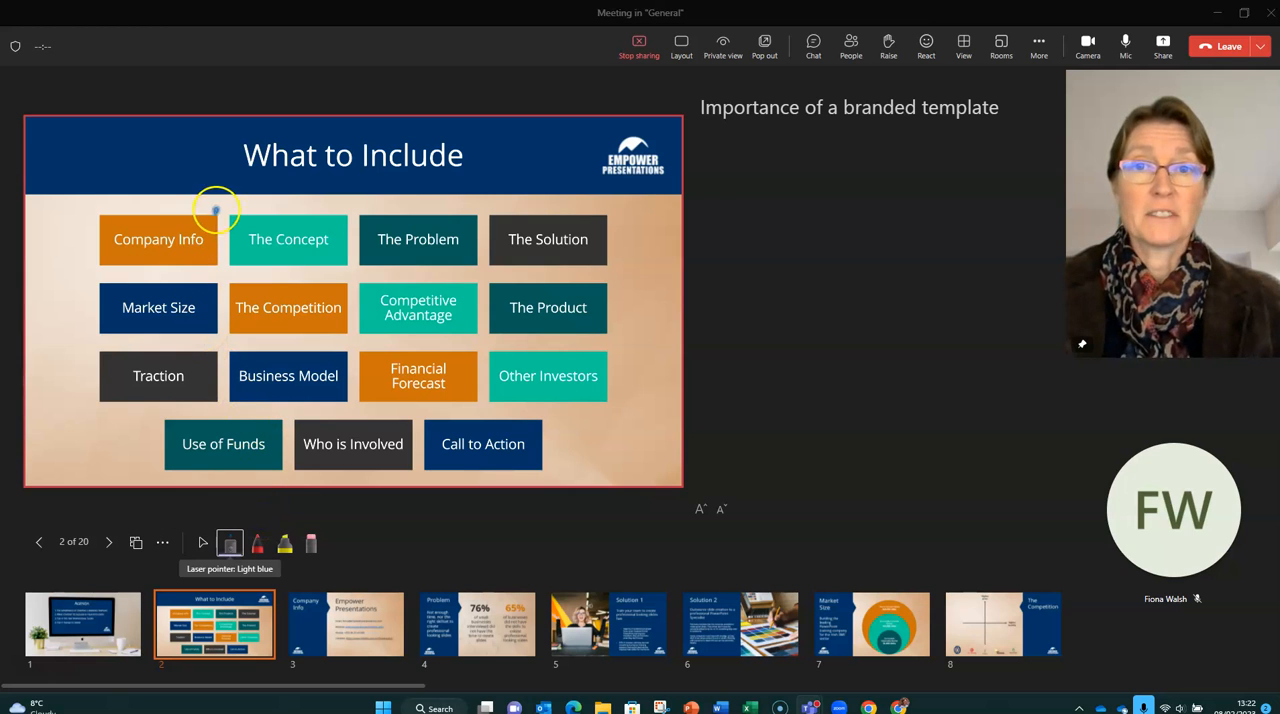
{"action": "left_click_drag", "start_coordinate": [235, 208], "coordinate": [256, 205]}
{"action": "left_click_drag", "start_coordinate": [285, 250], "coordinate": [305, 235]}
{"action": "left_click", "coordinate": [230, 543]}
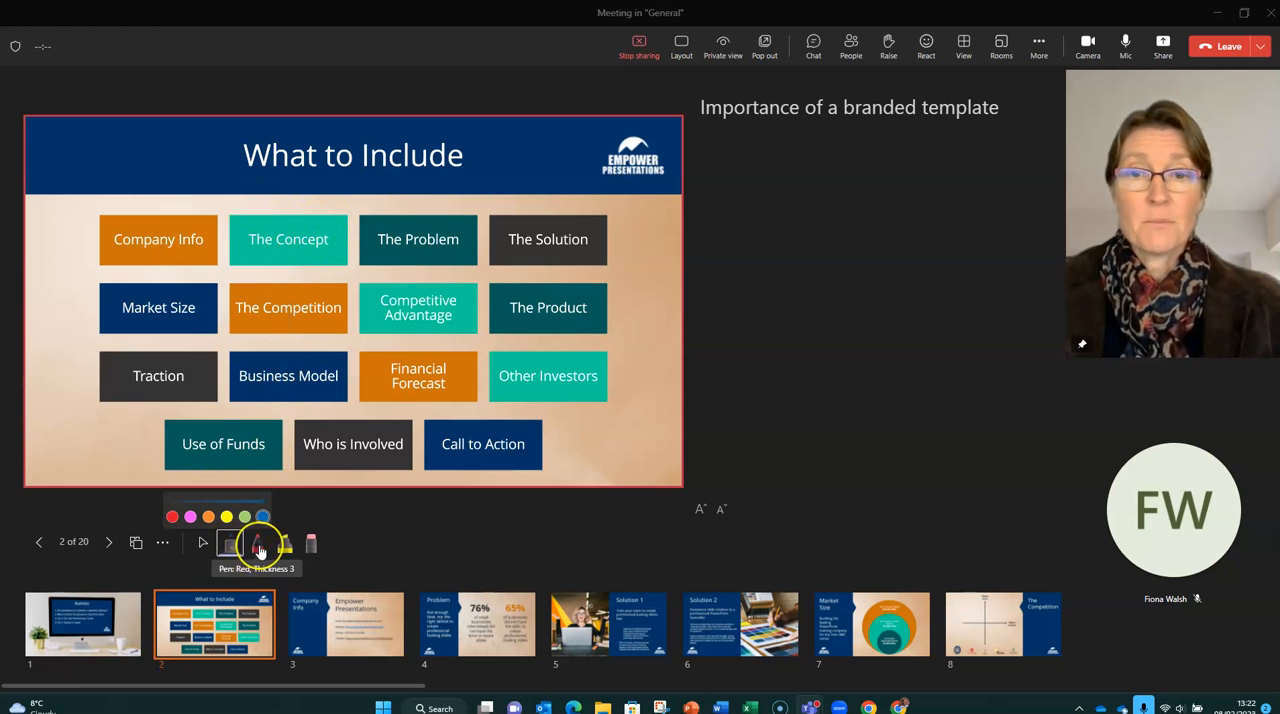
- Draw a rainbow pen scribble above the Company Info and top-row boxes
{"action": "left_click", "coordinate": [258, 546]}
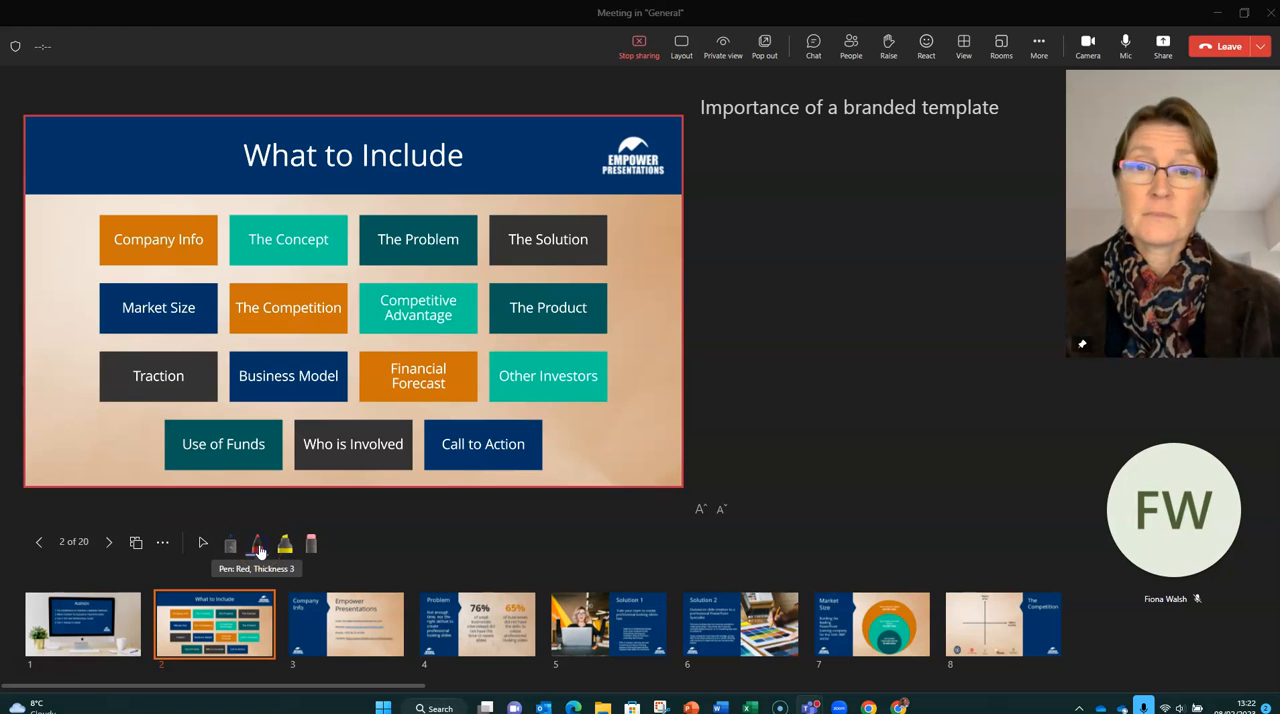
{"action": "left_click", "coordinate": [258, 546]}
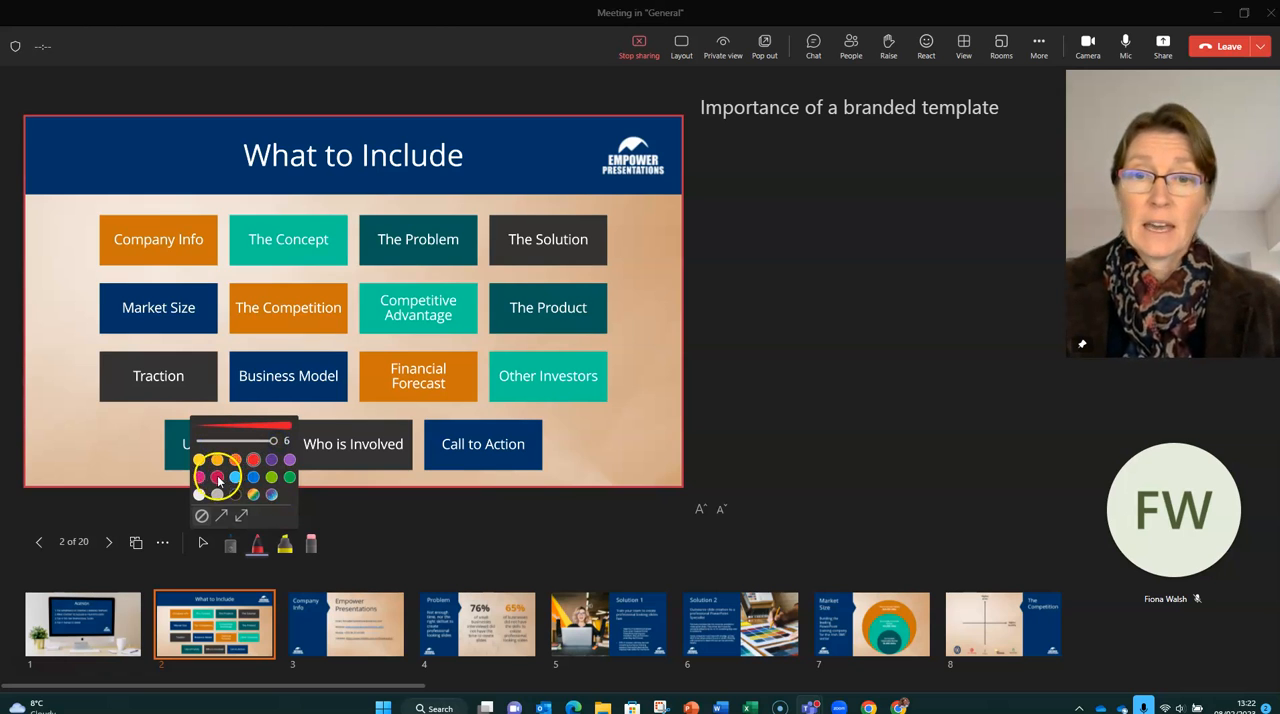
{"action": "left_click", "coordinate": [255, 496]}
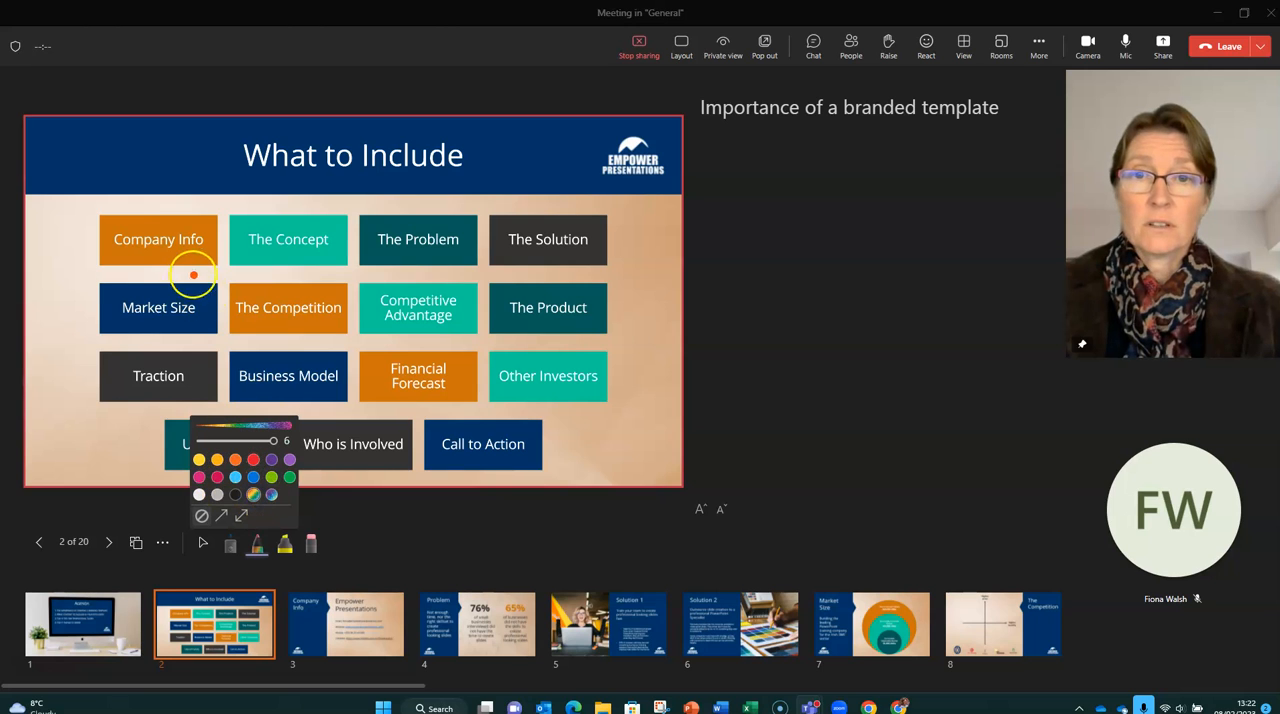
{"action": "left_click_drag", "start_coordinate": [62, 202], "coordinate": [183, 198]}
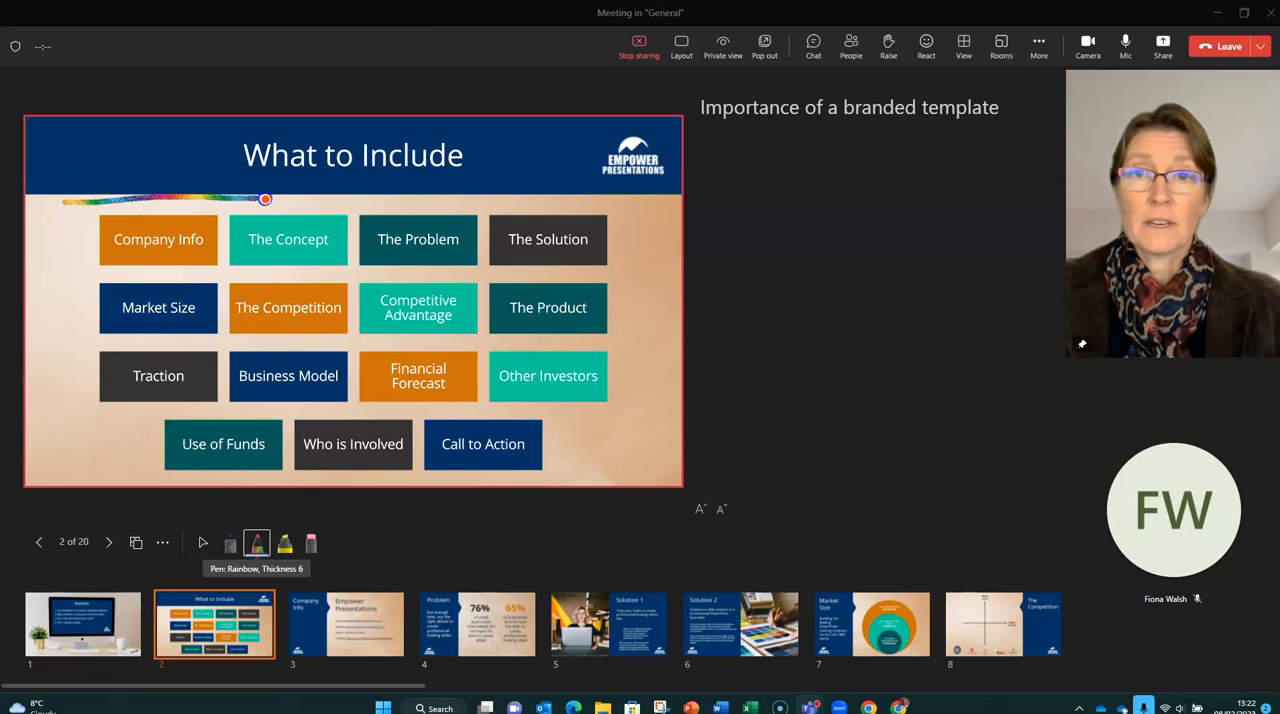
{"action": "left_click_drag", "start_coordinate": [292, 203], "coordinate": [175, 204]}
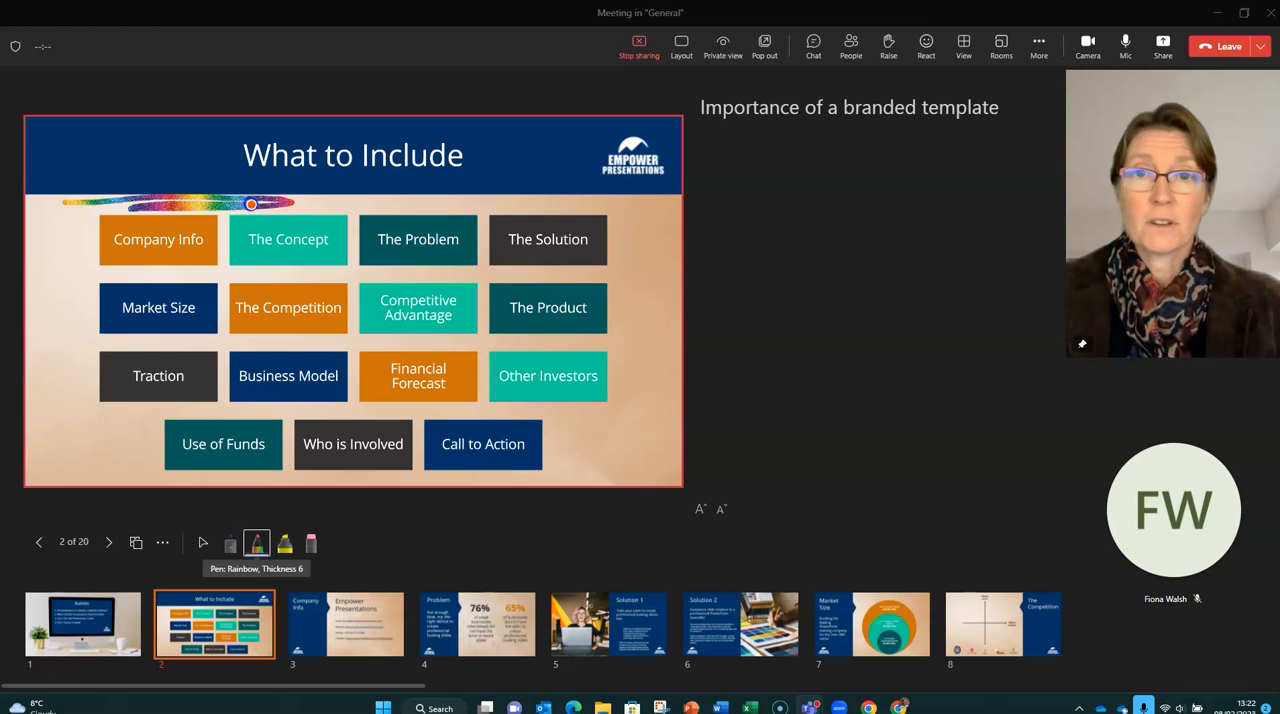
- Draw a double-headed arrow right of Other Investors and a single arrow at the slide's bottom-left
{"action": "left_click", "coordinate": [256, 543]}
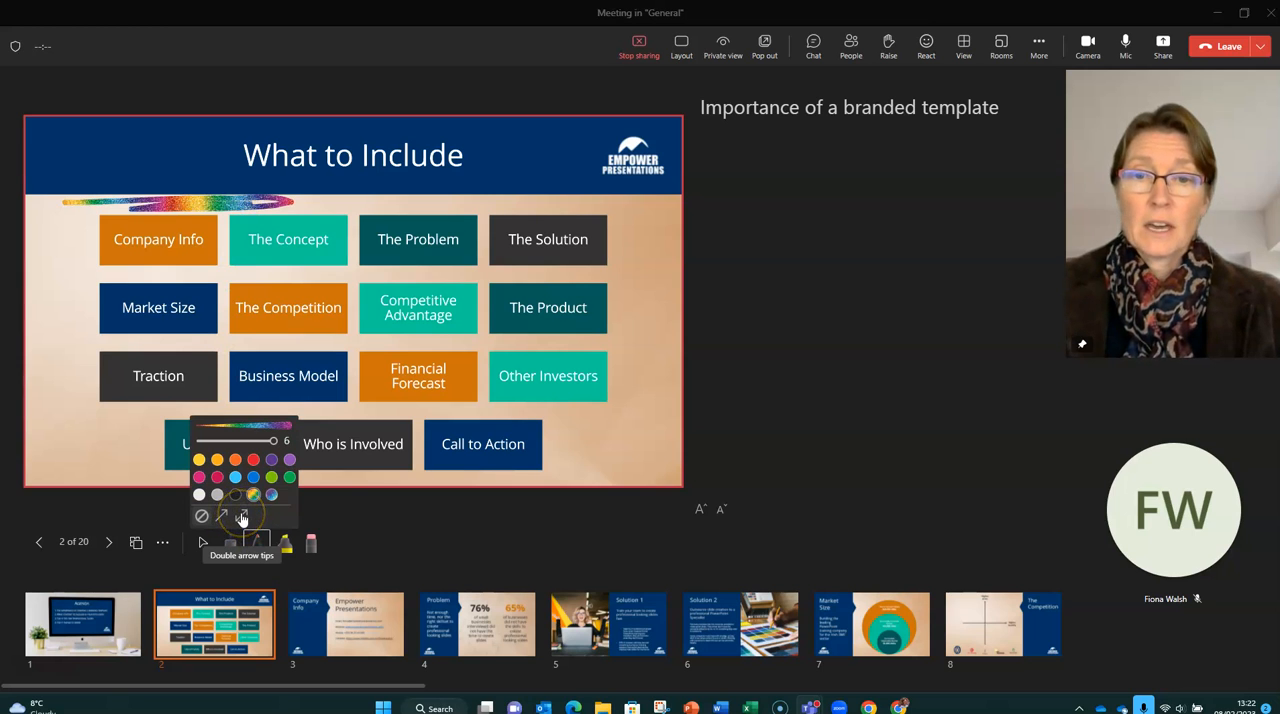
{"action": "left_click", "coordinate": [241, 517]}
{"action": "left_click_drag", "start_coordinate": [646, 318], "coordinate": [652, 404]}
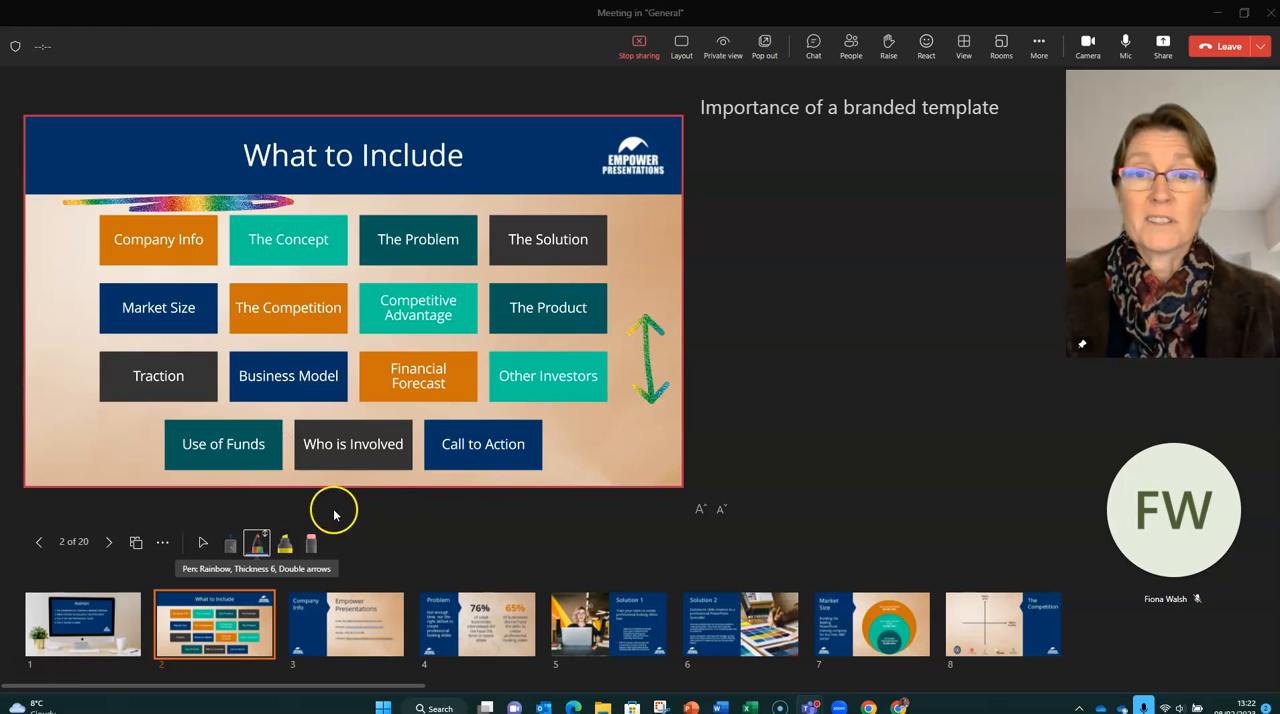
{"action": "left_click", "coordinate": [256, 542]}
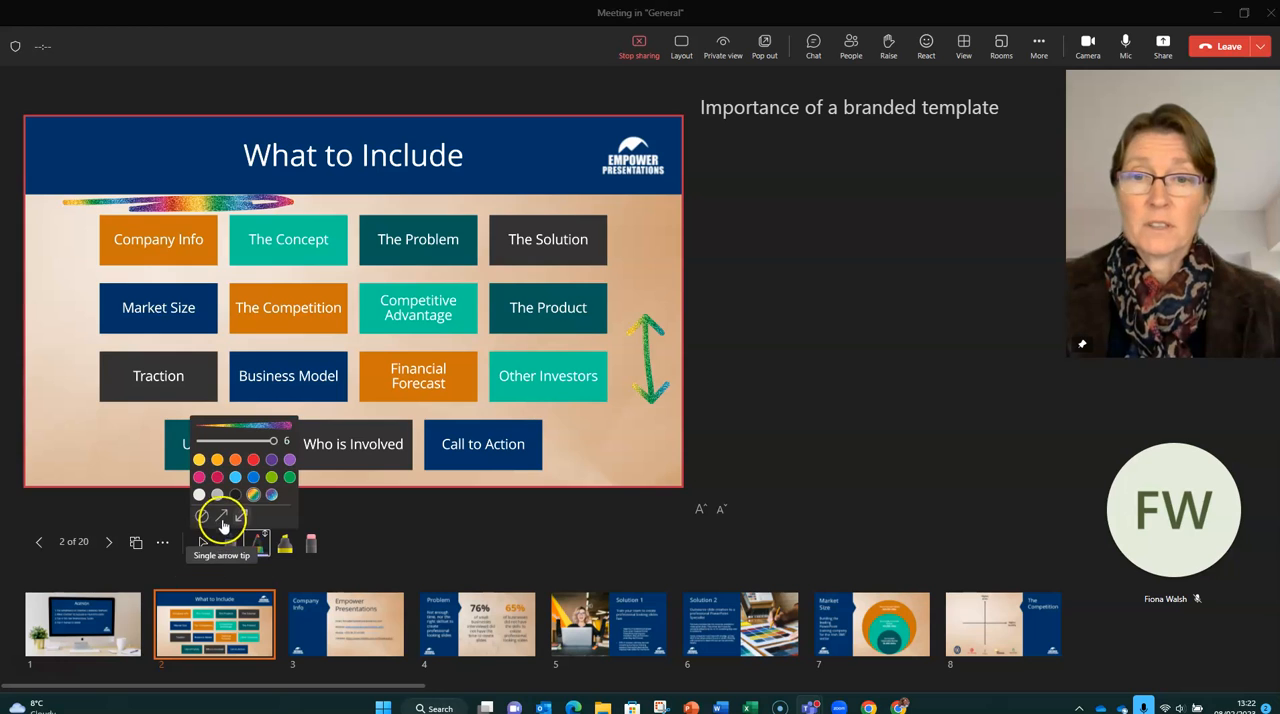
{"action": "left_click", "coordinate": [256, 542]}
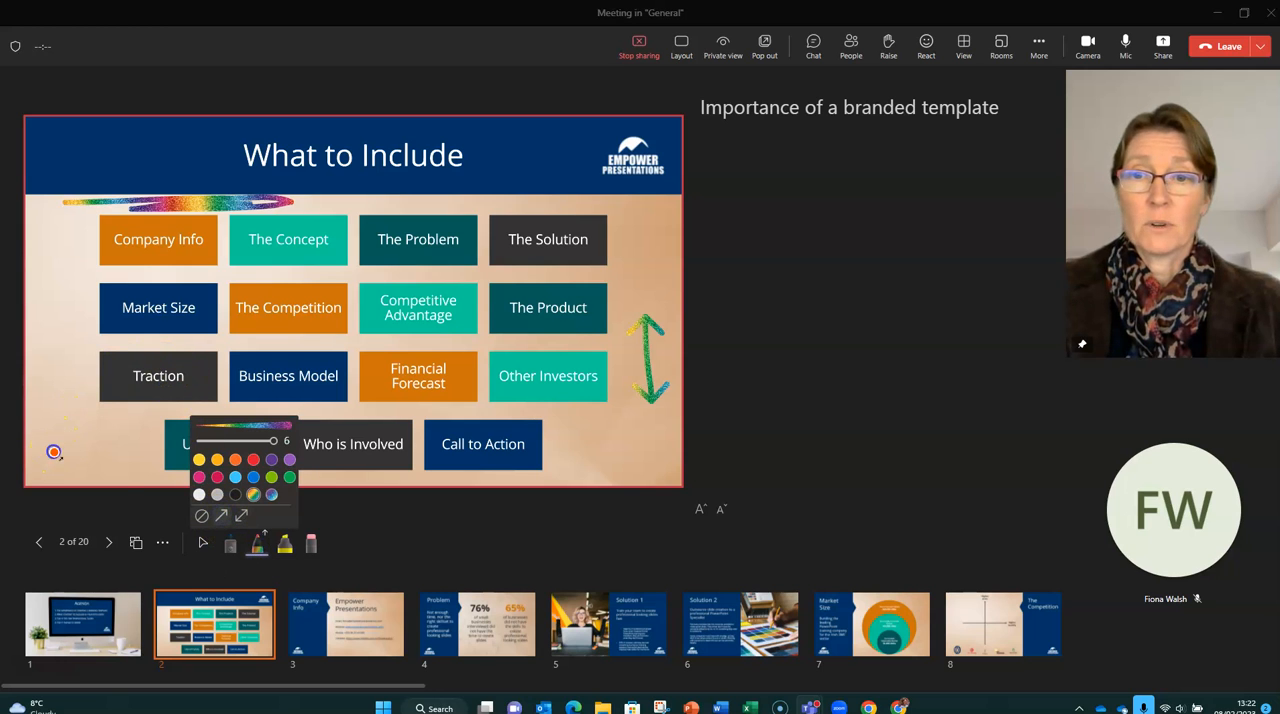
{"action": "left_click_drag", "start_coordinate": [55, 450], "coordinate": [98, 412]}
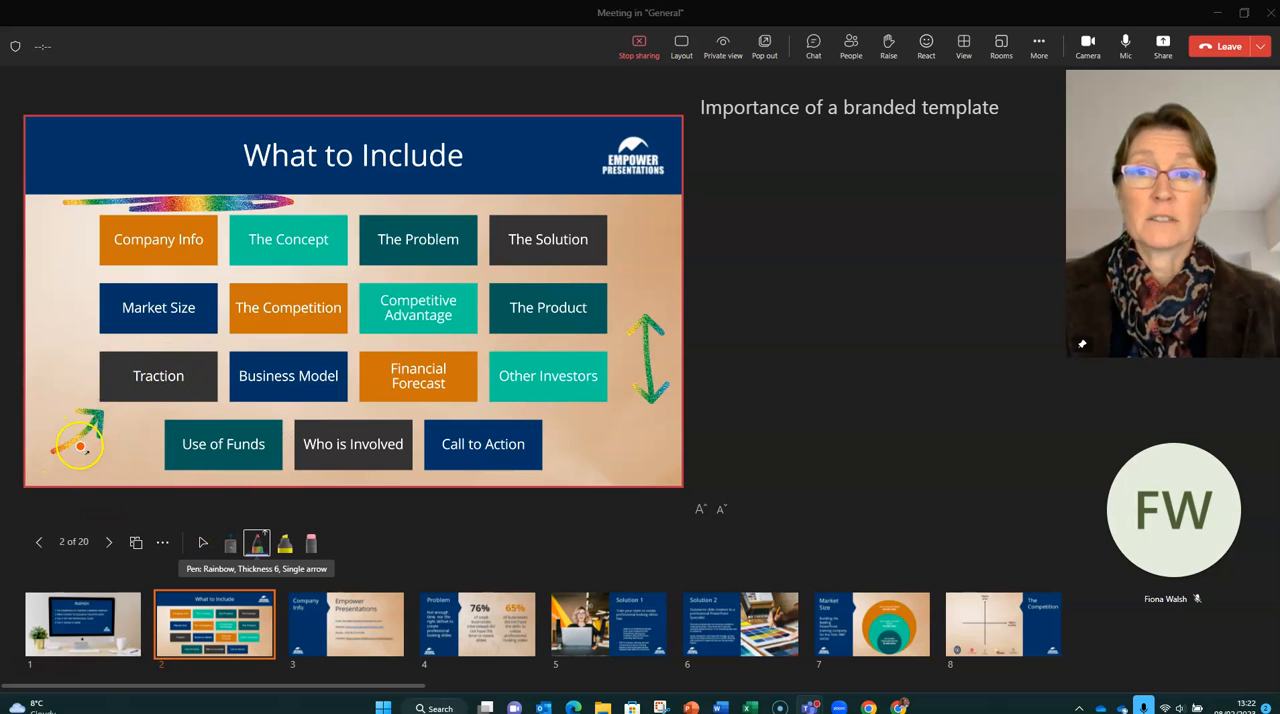
- Turn off arrowheads and draw a plain line from Traction up beside Market Size
{"action": "left_click", "coordinate": [258, 543]}
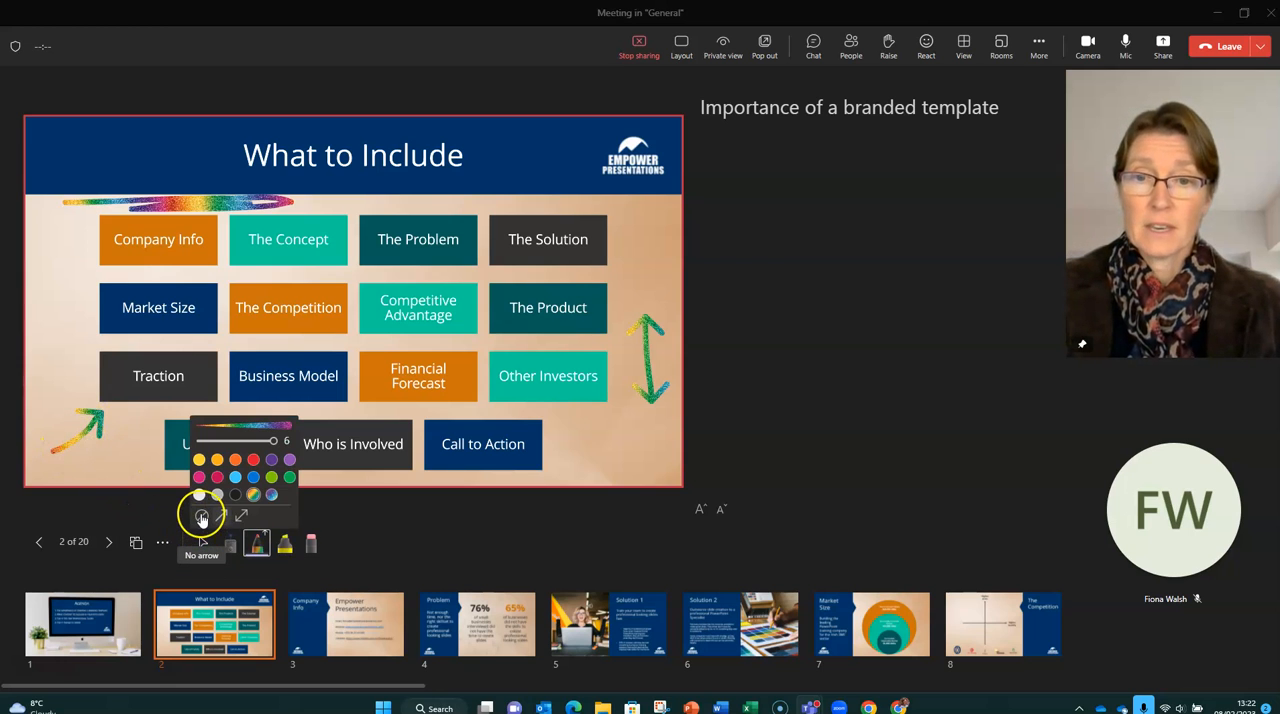
{"action": "left_click", "coordinate": [202, 517]}
{"action": "left_click_drag", "start_coordinate": [60, 396], "coordinate": [70, 370]}
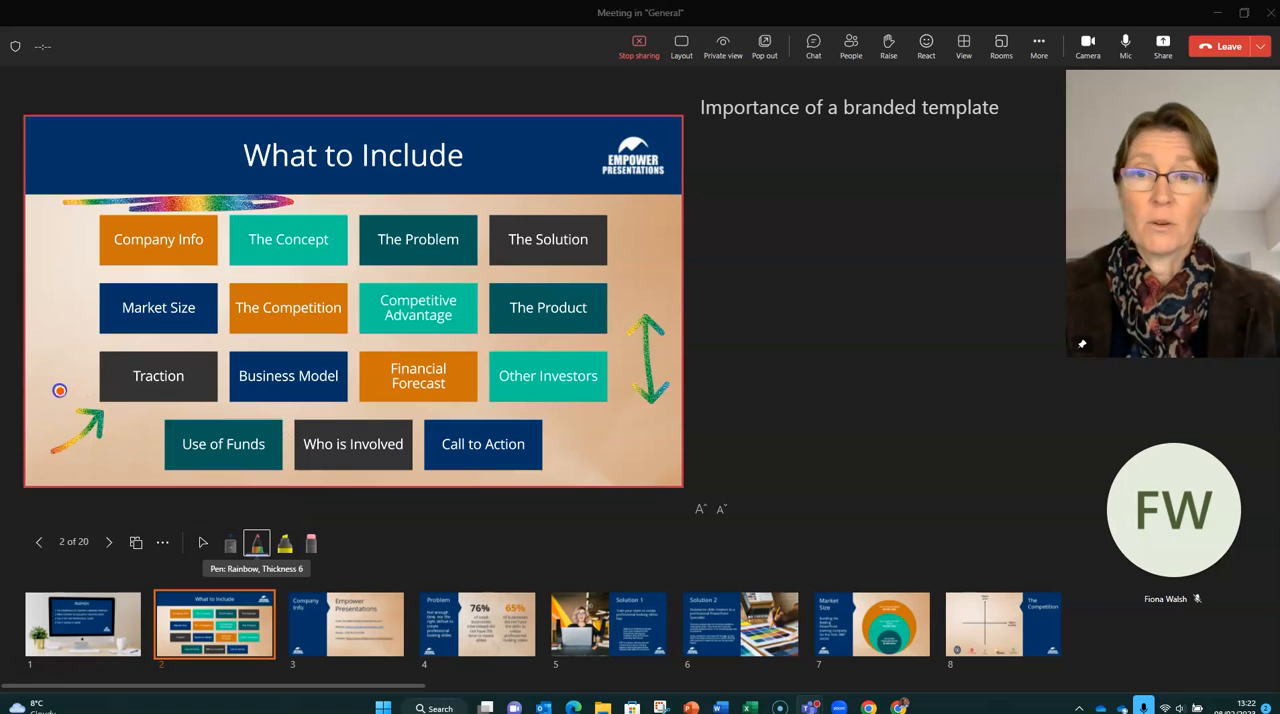
{"action": "left_click_drag", "start_coordinate": [85, 307], "coordinate": [85, 295]}
{"action": "left_click", "coordinate": [87, 437]}
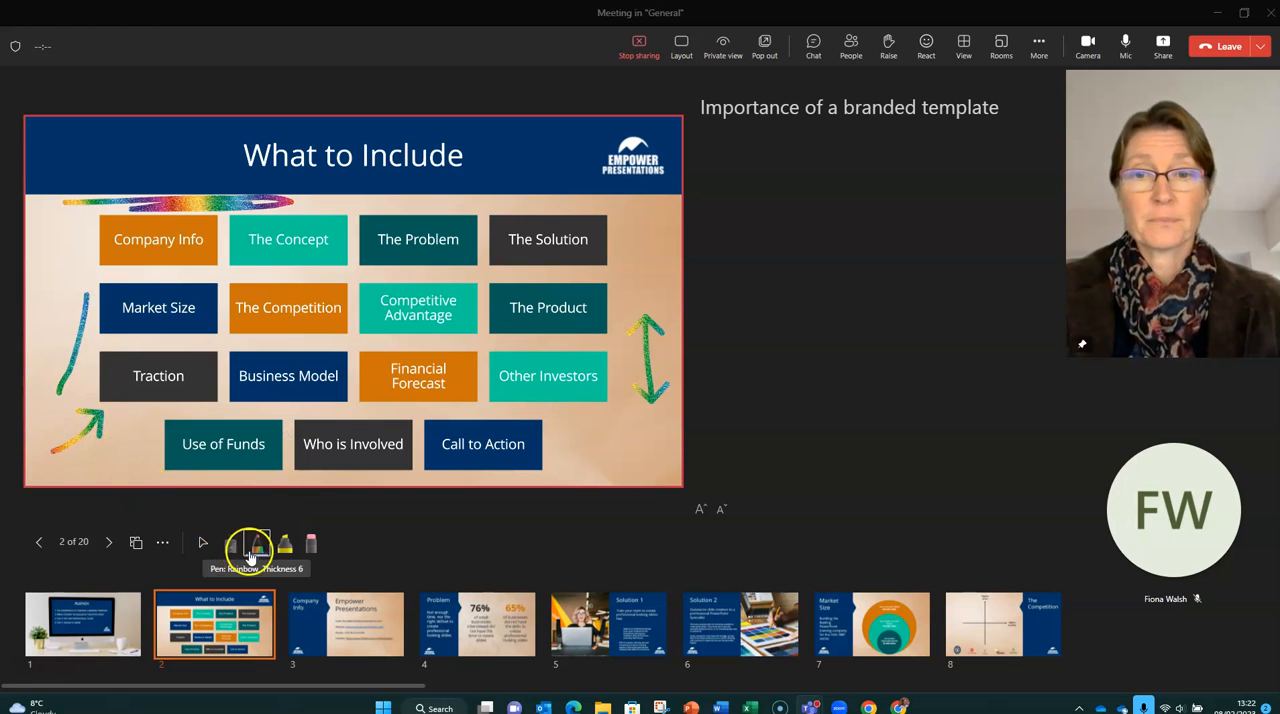
- Highlight The Solution with a thickness-4 faded blue highlighter
{"action": "left_click", "coordinate": [283, 543]}
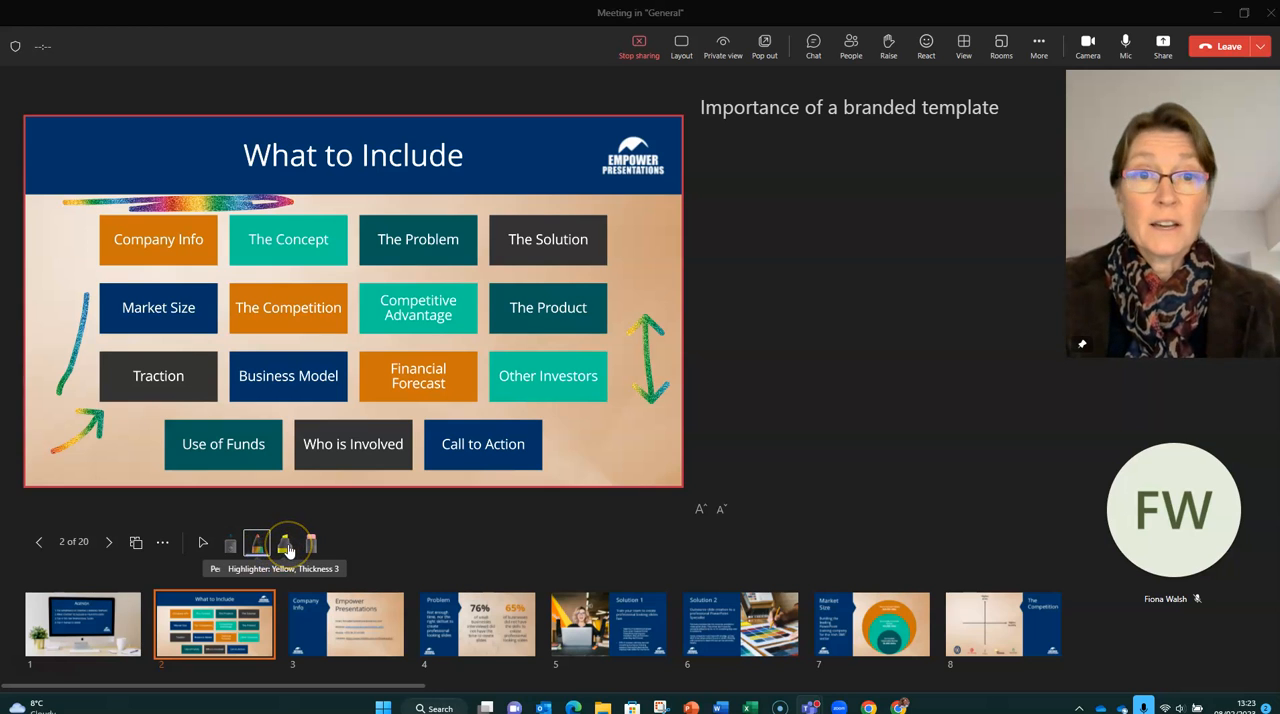
{"action": "left_click", "coordinate": [286, 545]}
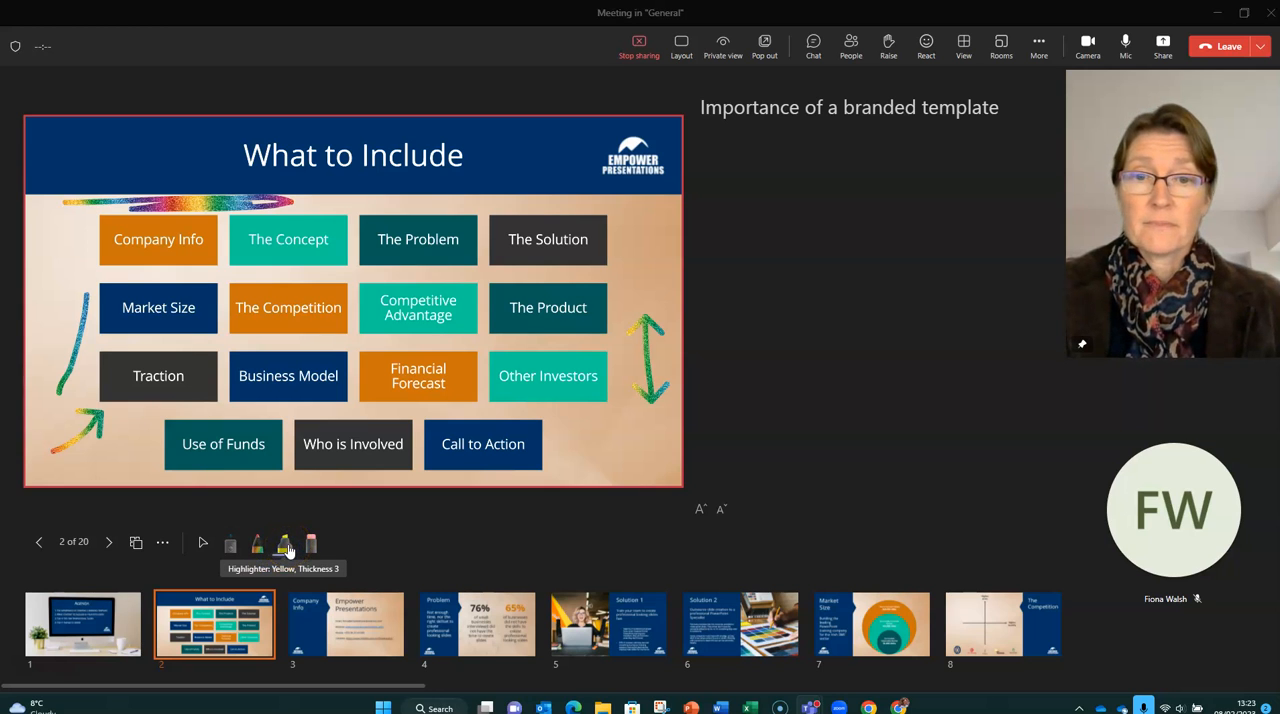
{"action": "left_click", "coordinate": [286, 546]}
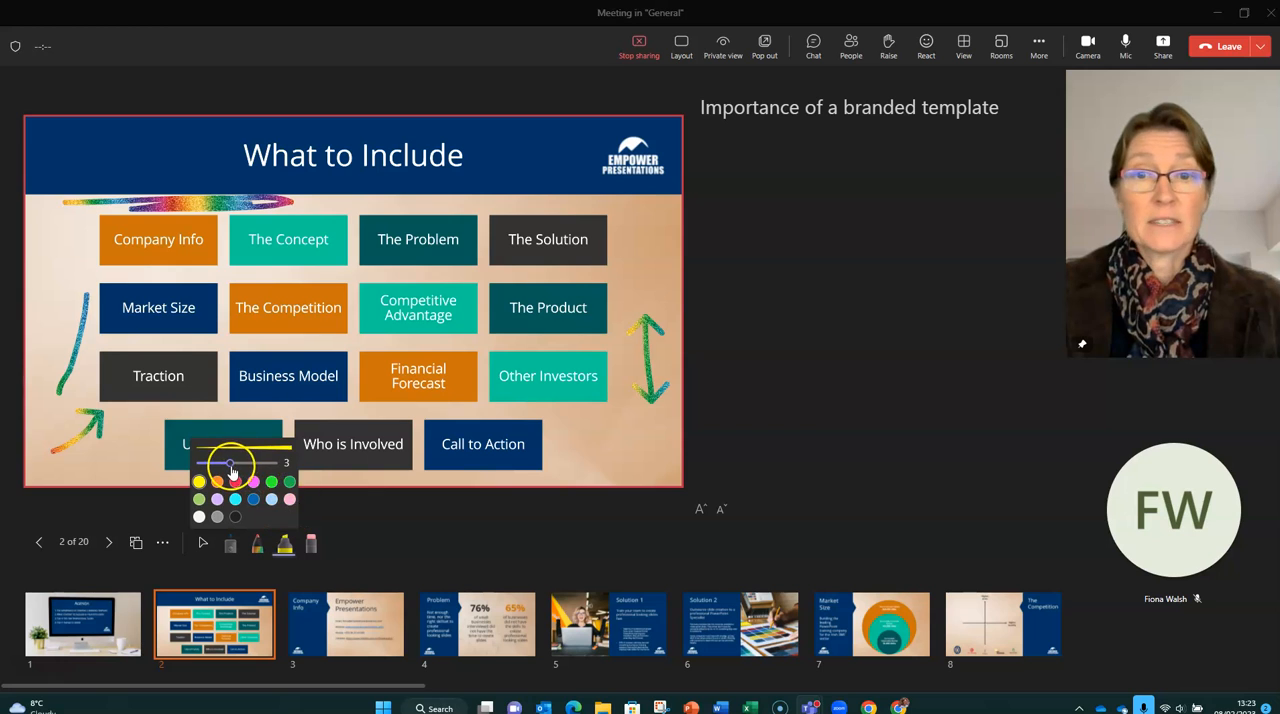
{"action": "left_click_drag", "start_coordinate": [230, 464], "coordinate": [241, 464]}
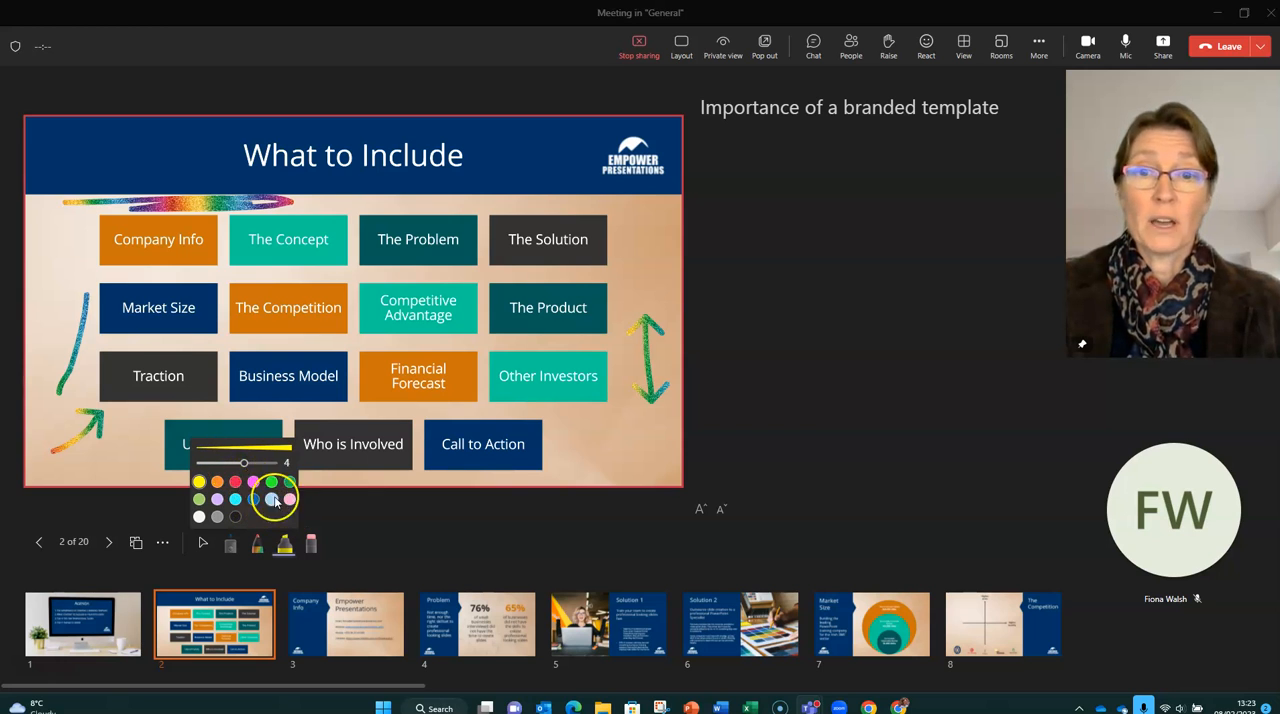
{"action": "left_click", "coordinate": [272, 500]}
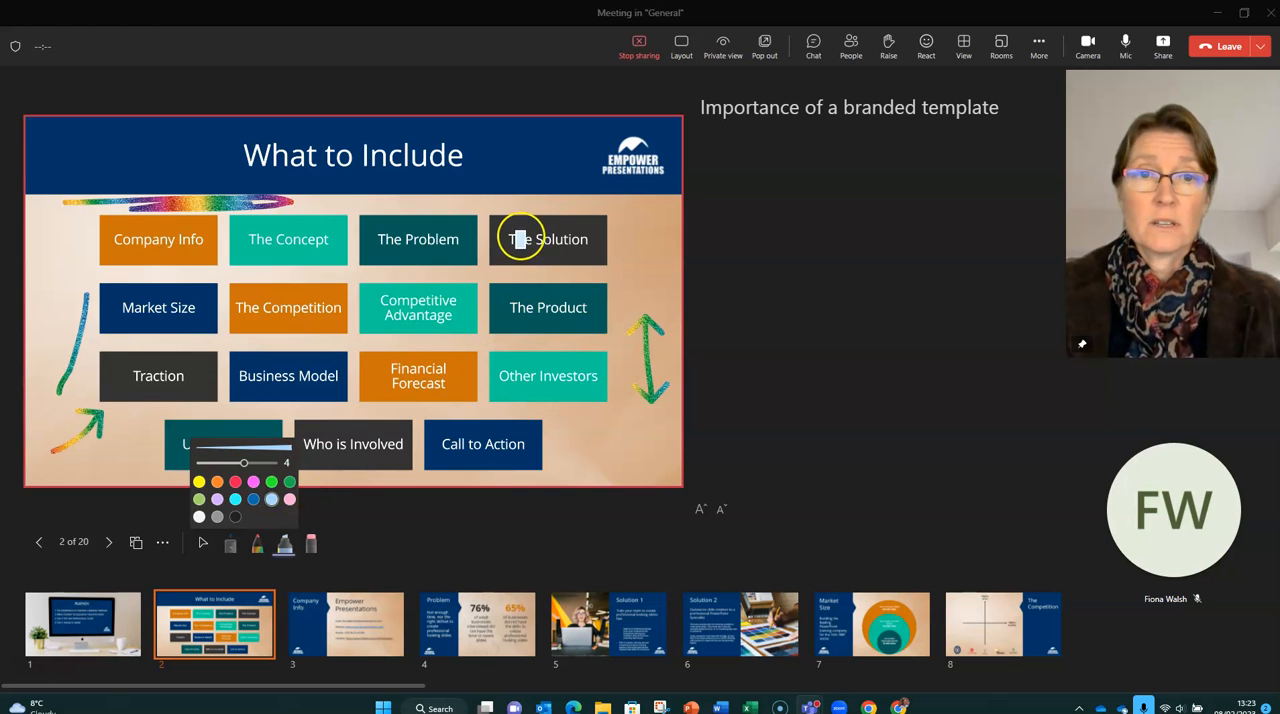
{"action": "mouse_move", "coordinate": [512, 239]}
{"action": "left_mouse_down"}
{"action": "mouse_move", "coordinate": [598, 238]}
{"action": "mouse_move", "coordinate": [508, 246]}
{"action": "mouse_move", "coordinate": [590, 244]}
{"action": "mouse_move", "coordinate": [508, 249]}
{"action": "mouse_move", "coordinate": [573, 248]}
{"action": "left_mouse_up"}
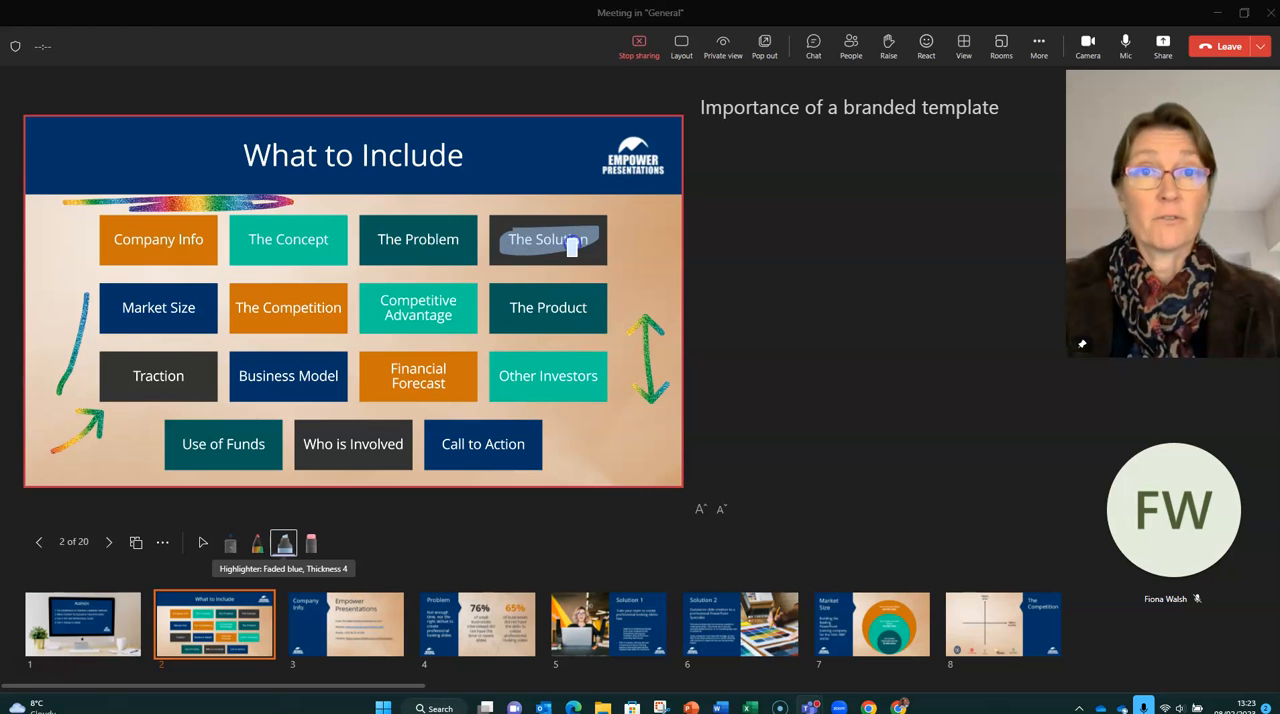
- Erase the double arrow, the highlight and the Market Size line, then erase all ink on the slide
{"action": "left_click", "coordinate": [312, 543]}
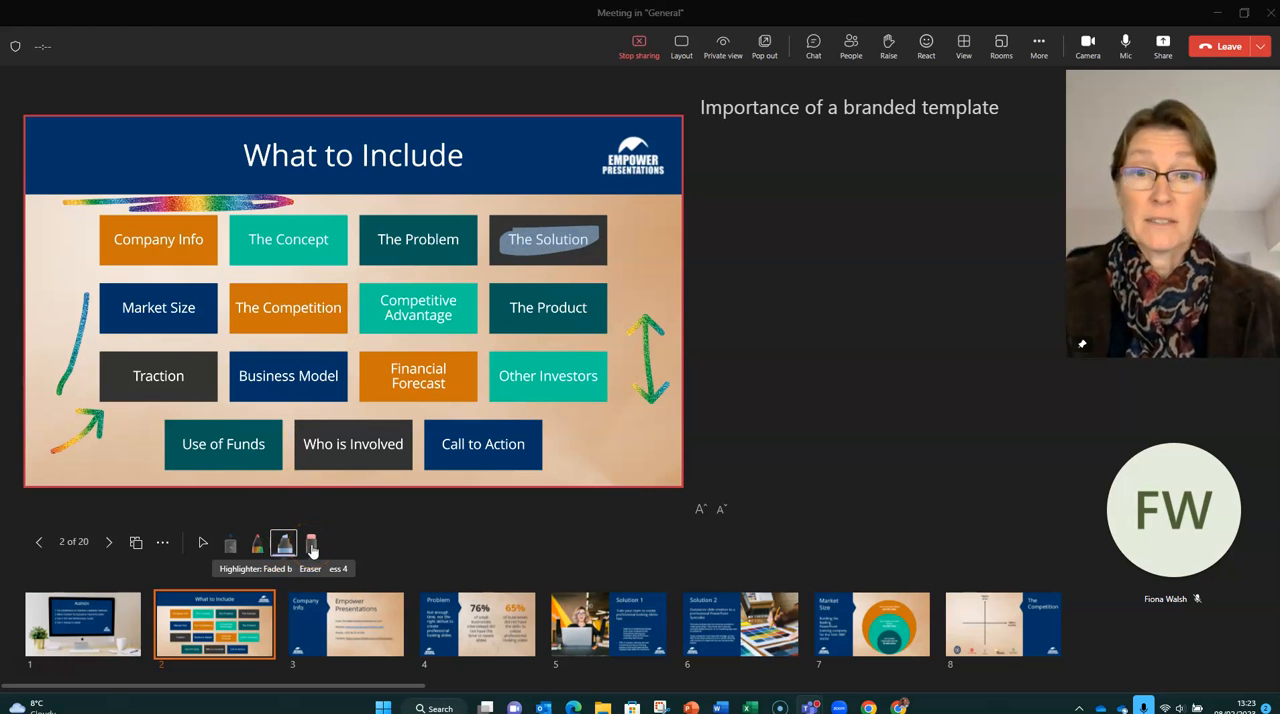
{"action": "left_click", "coordinate": [312, 546]}
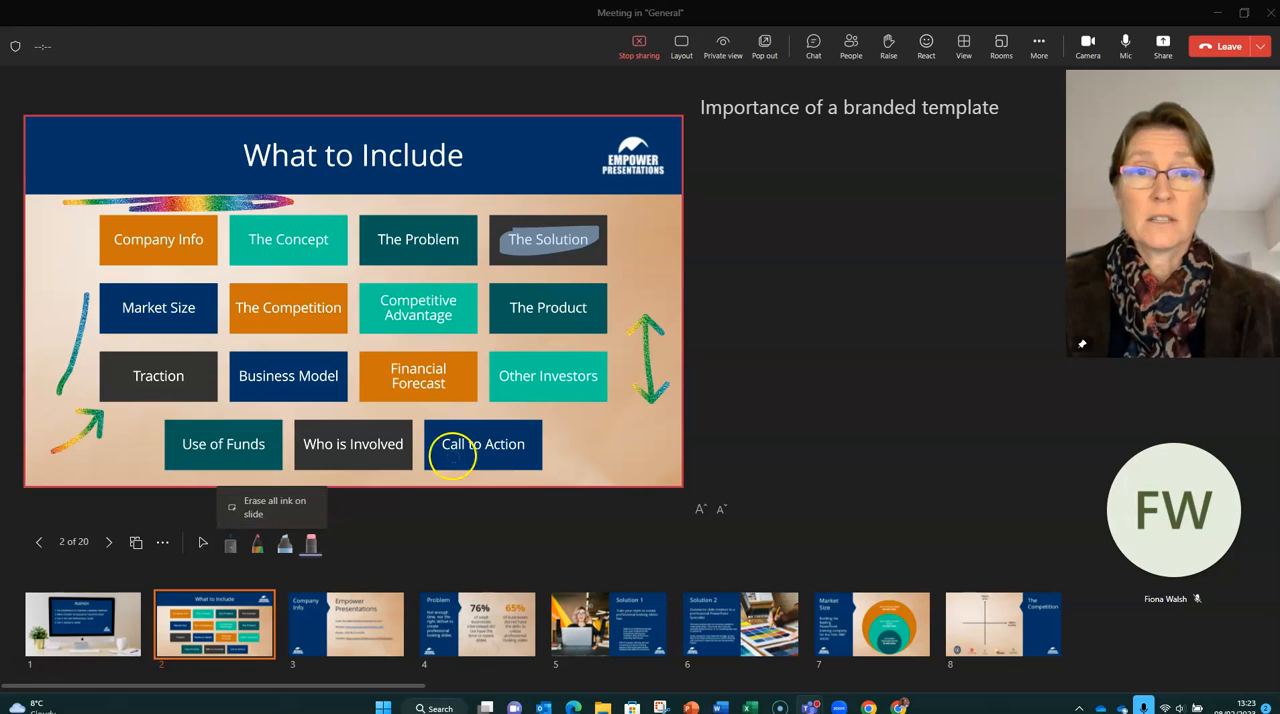
{"action": "left_click", "coordinate": [648, 340]}
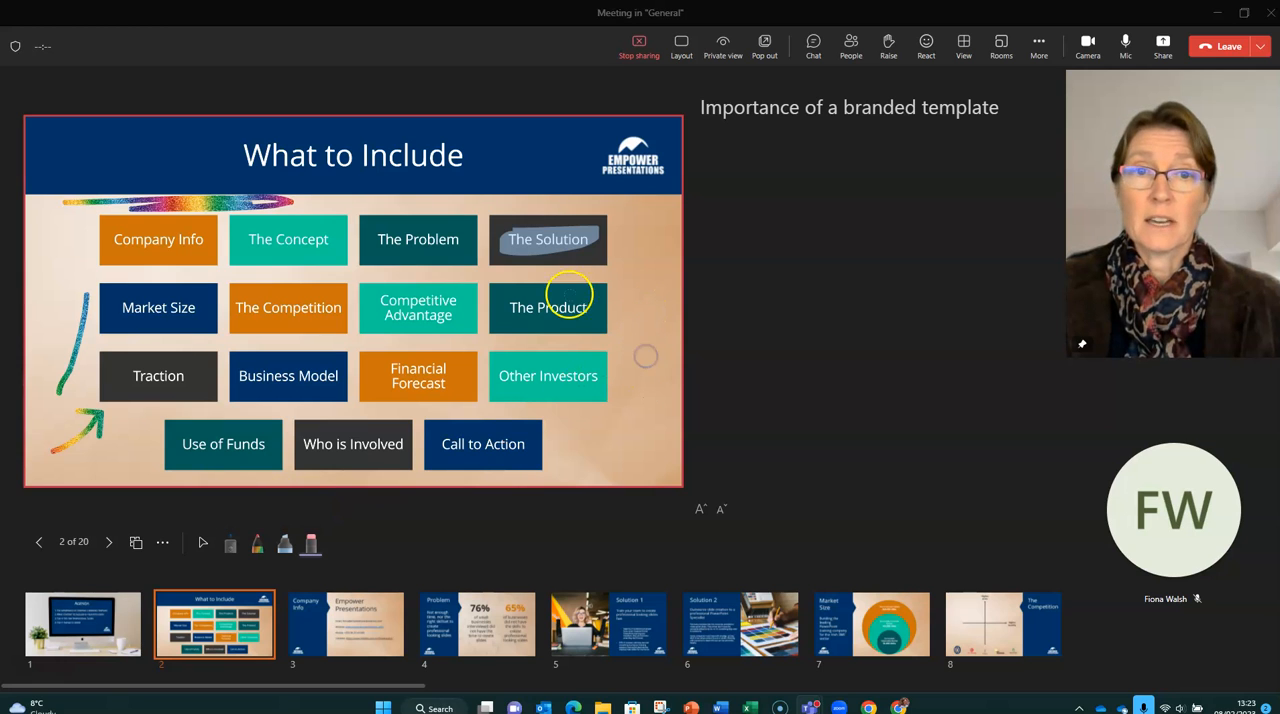
{"action": "left_click", "coordinate": [520, 235]}
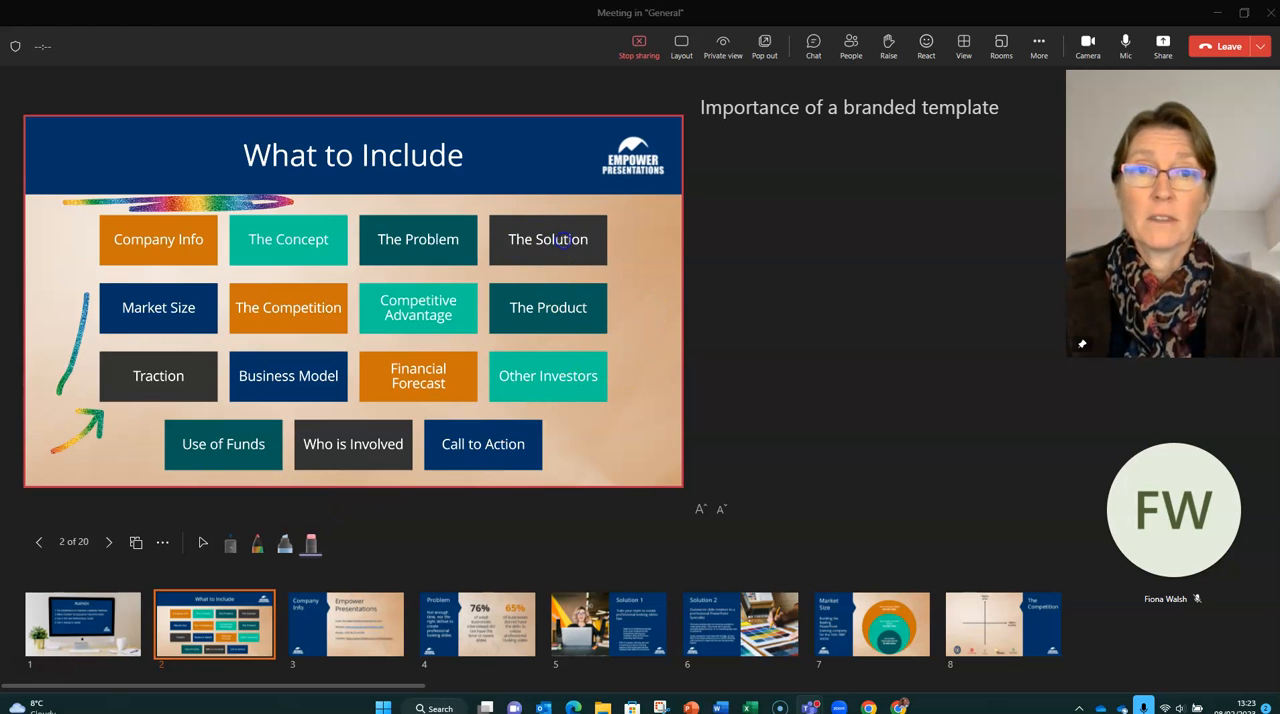
{"action": "left_click", "coordinate": [64, 313]}
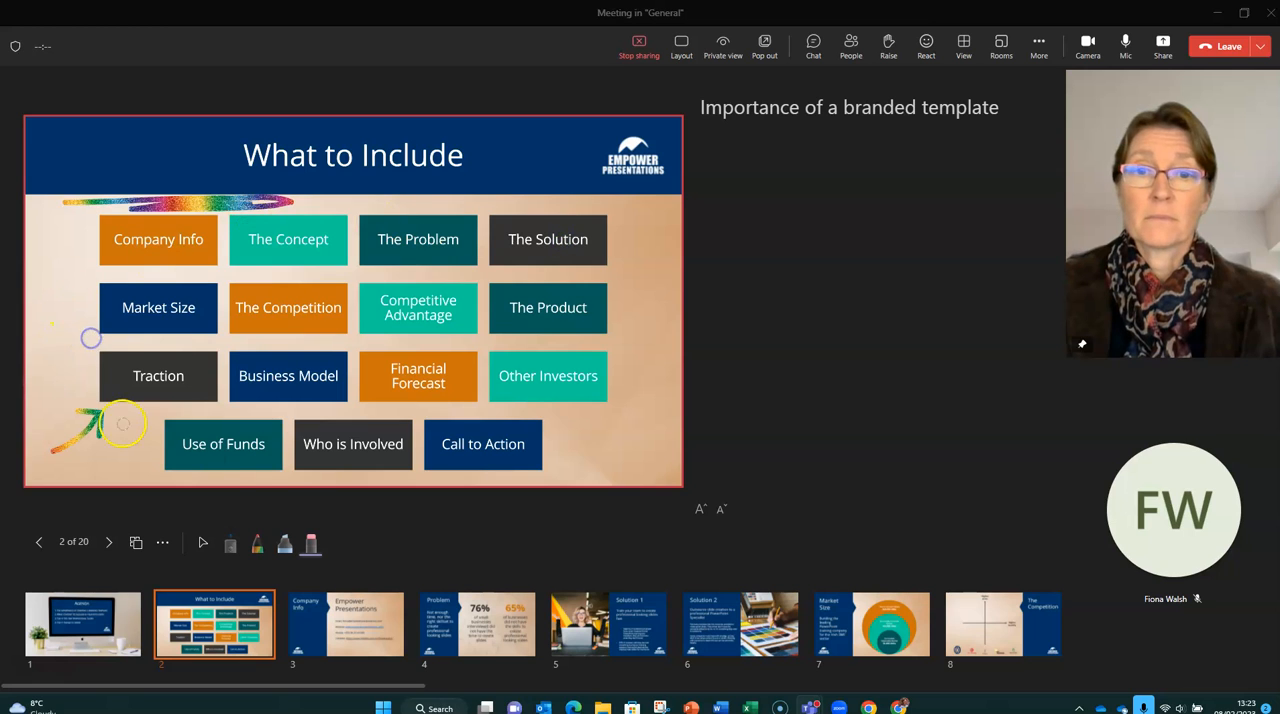
{"action": "left_click", "coordinate": [313, 548]}
{"action": "left_click", "coordinate": [289, 505]}
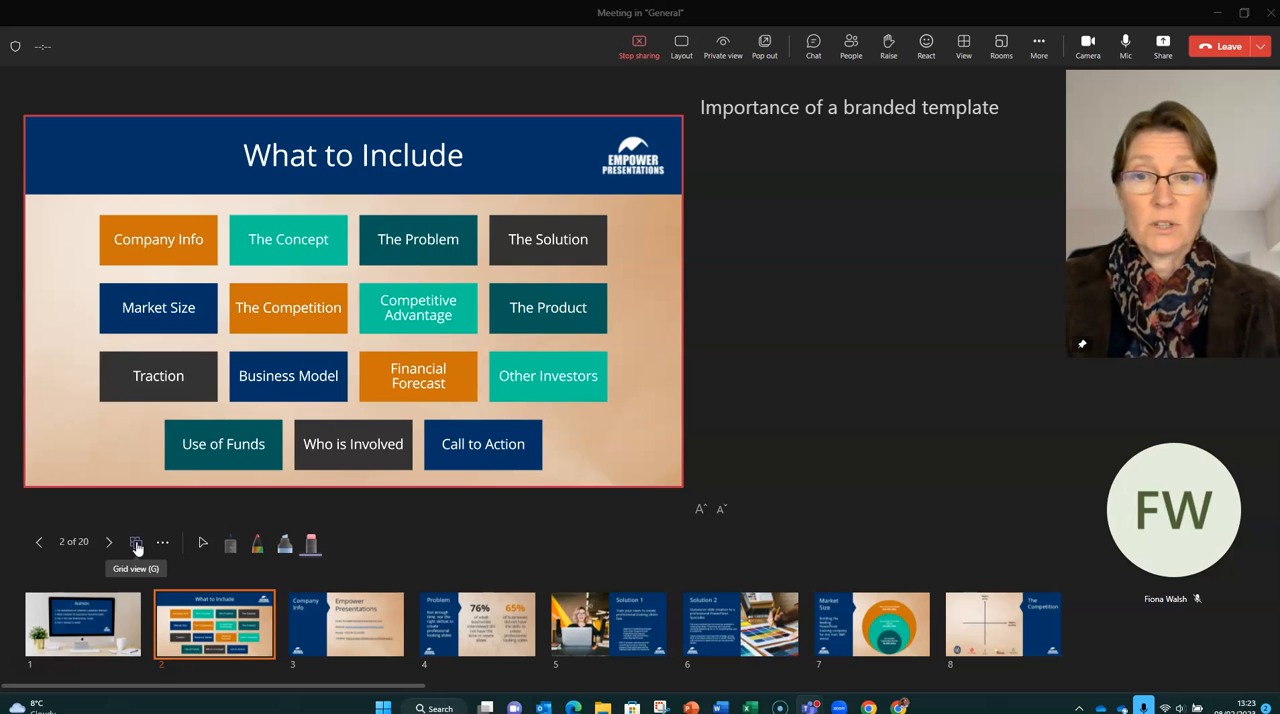
- Browse the 20-slide grid overview, jump to Use of Funds, and toggle the overview again
{"action": "left_click", "coordinate": [137, 544]}
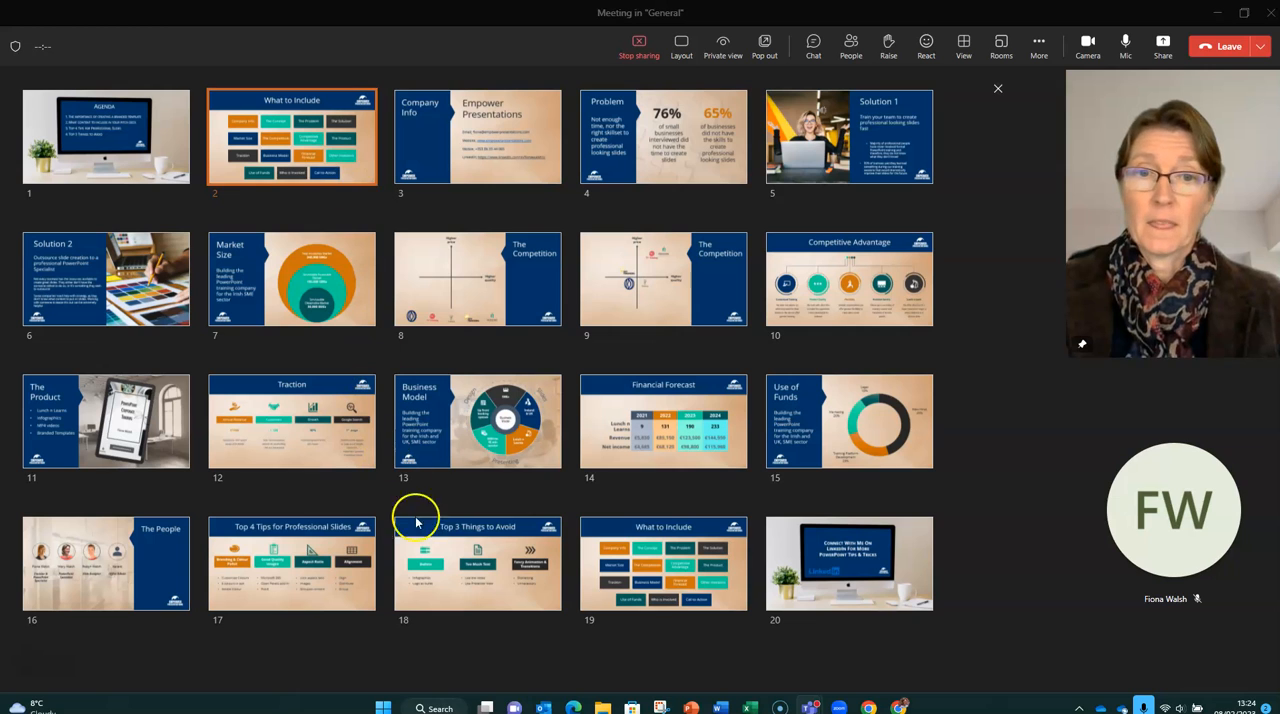
{"action": "key", "text": "g"}
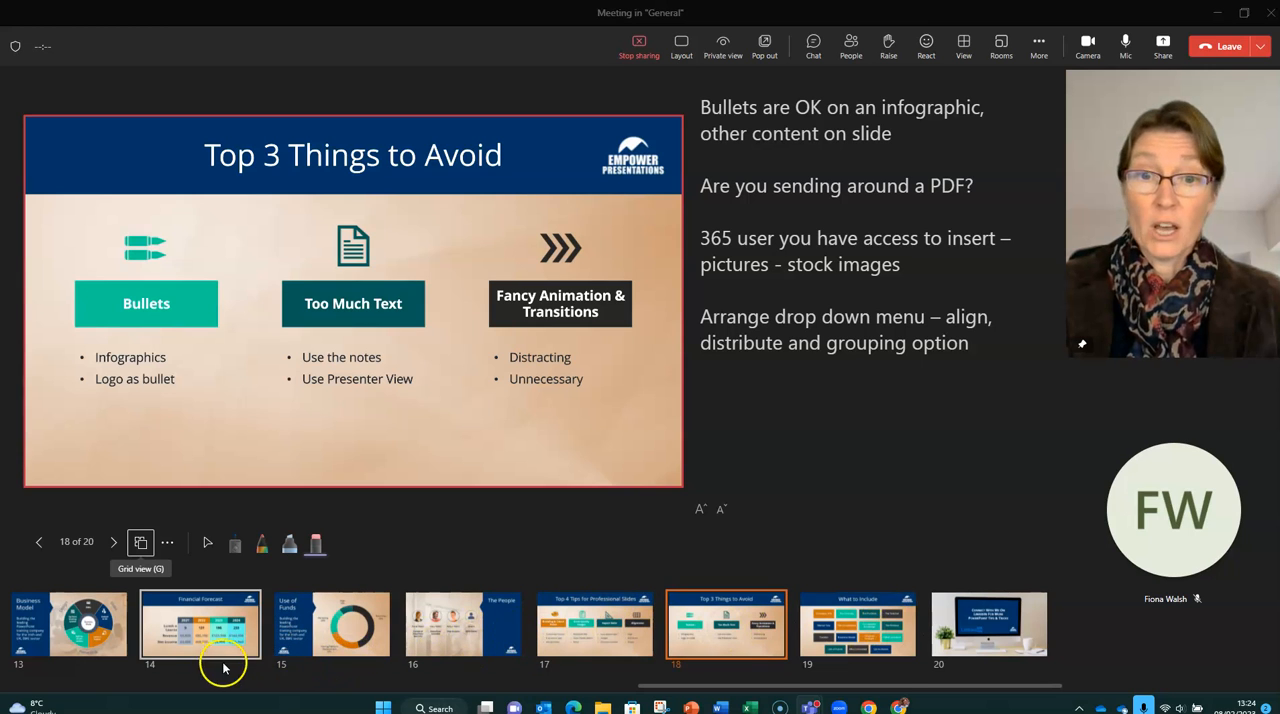
{"action": "left_click", "coordinate": [330, 645]}
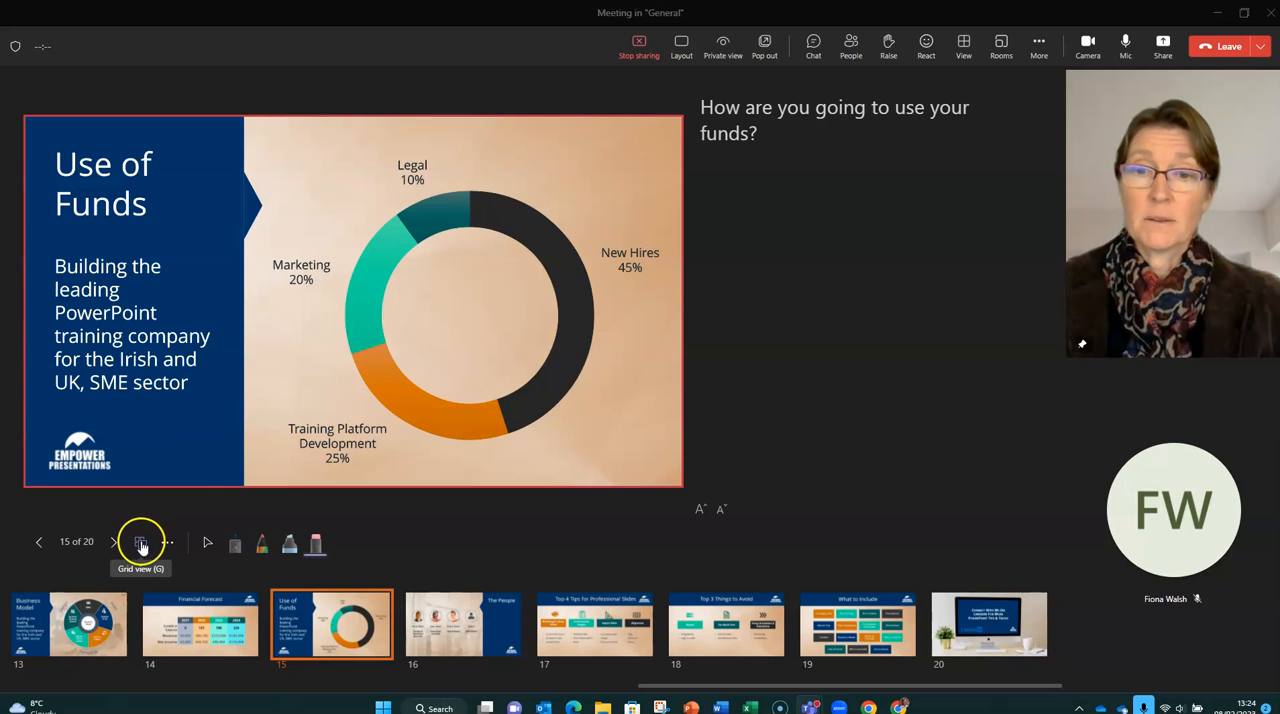
{"action": "left_click", "coordinate": [141, 542]}
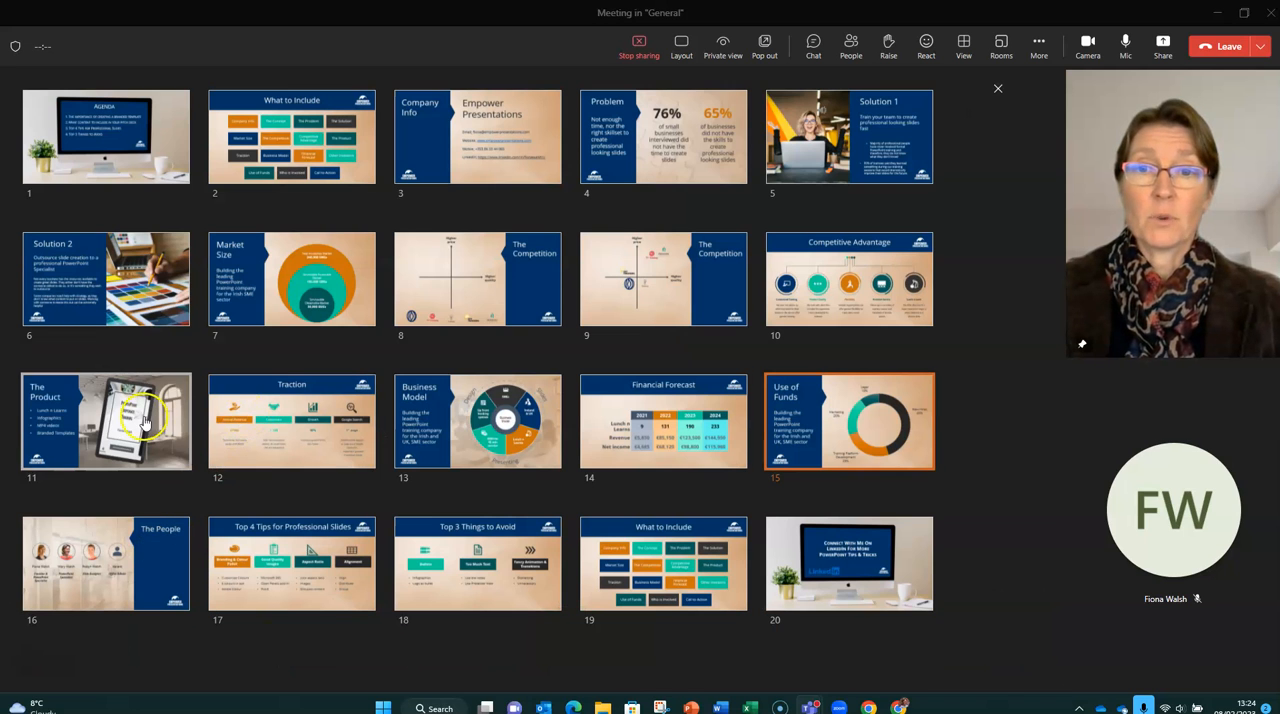
{"action": "key", "text": "g"}
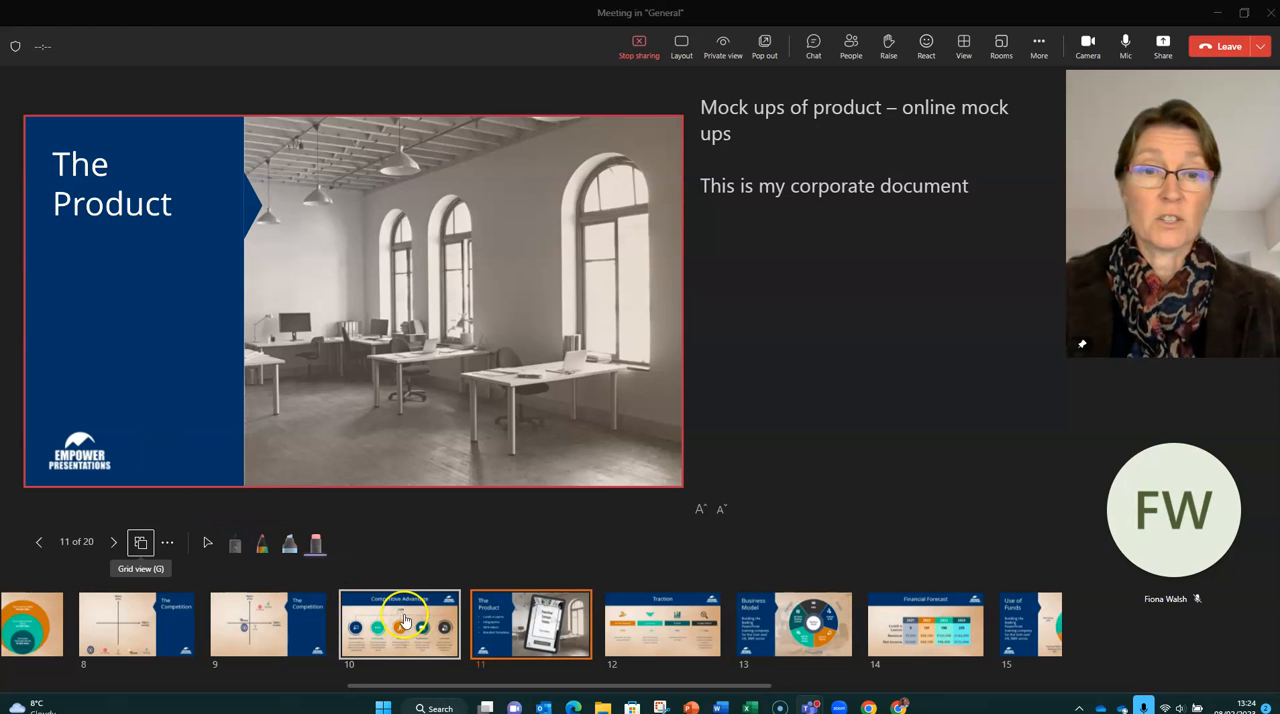
{"action": "left_click", "coordinate": [790, 626]}
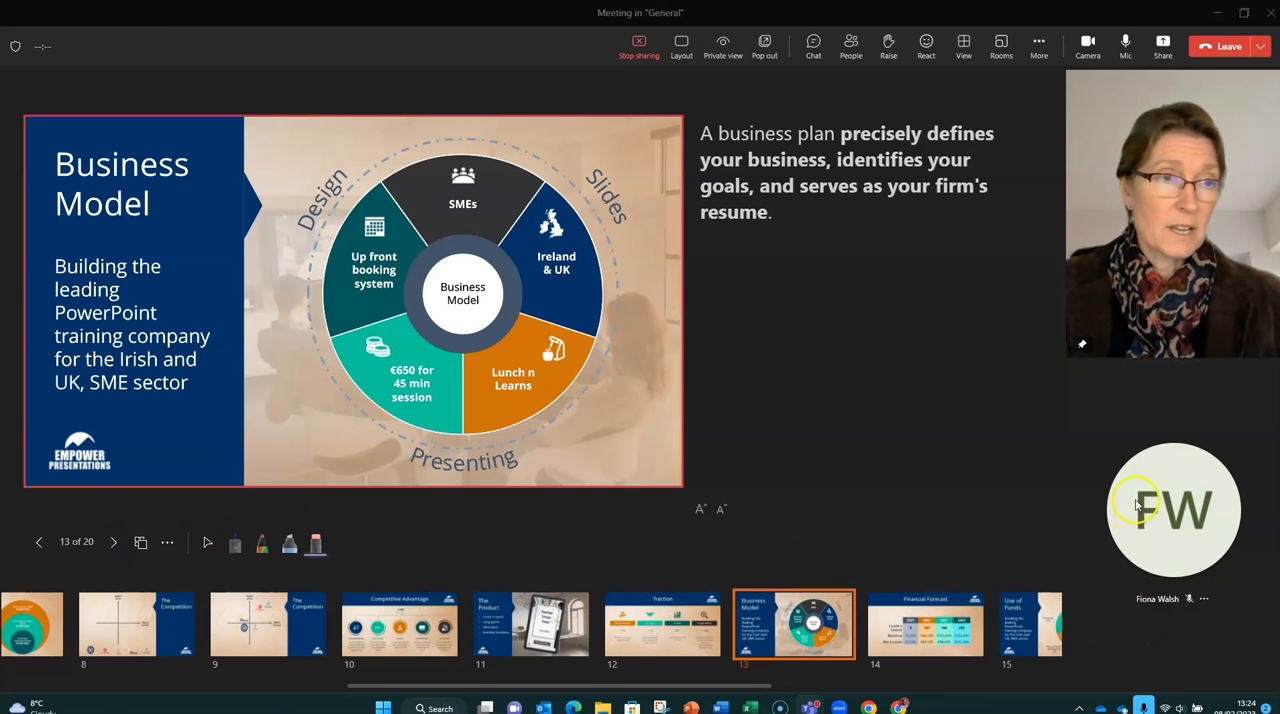
{"action": "left_click", "coordinate": [919, 641]}
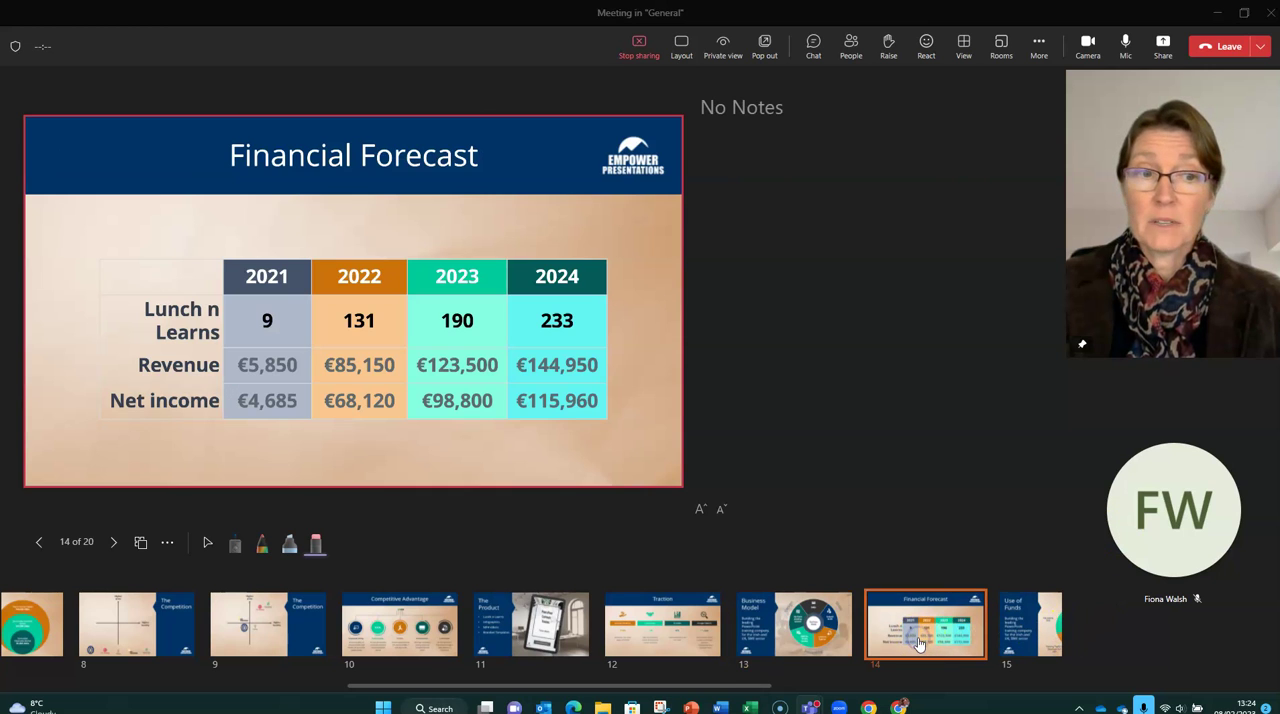
{"action": "left_click", "coordinate": [1022, 628]}
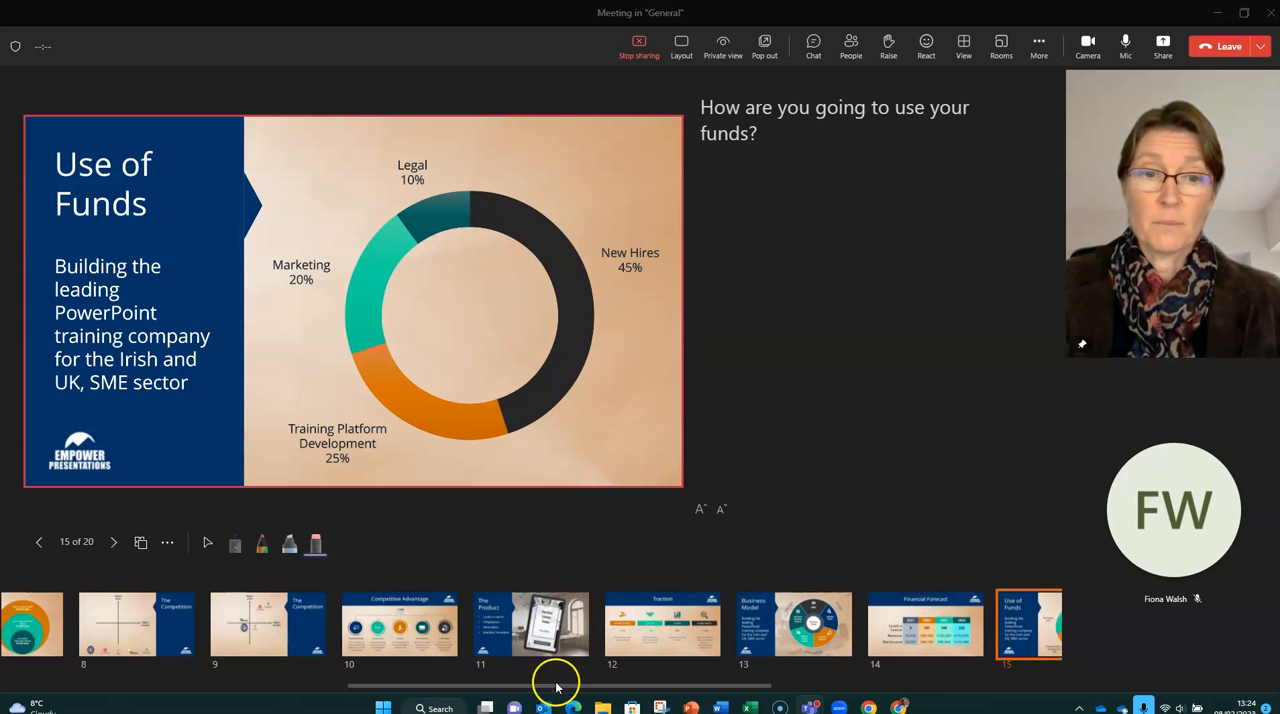
{"action": "left_click_drag", "start_coordinate": [557, 686], "coordinate": [874, 688]}
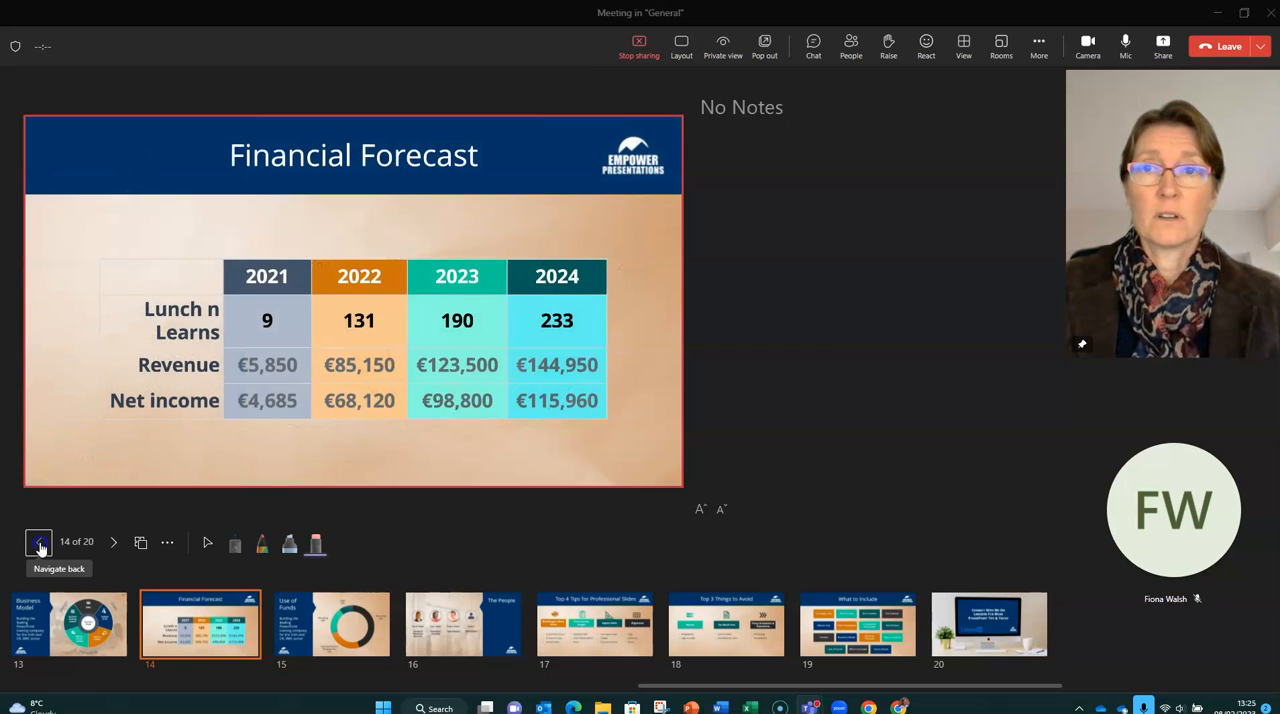
{"action": "left_click", "coordinate": [39, 543]}
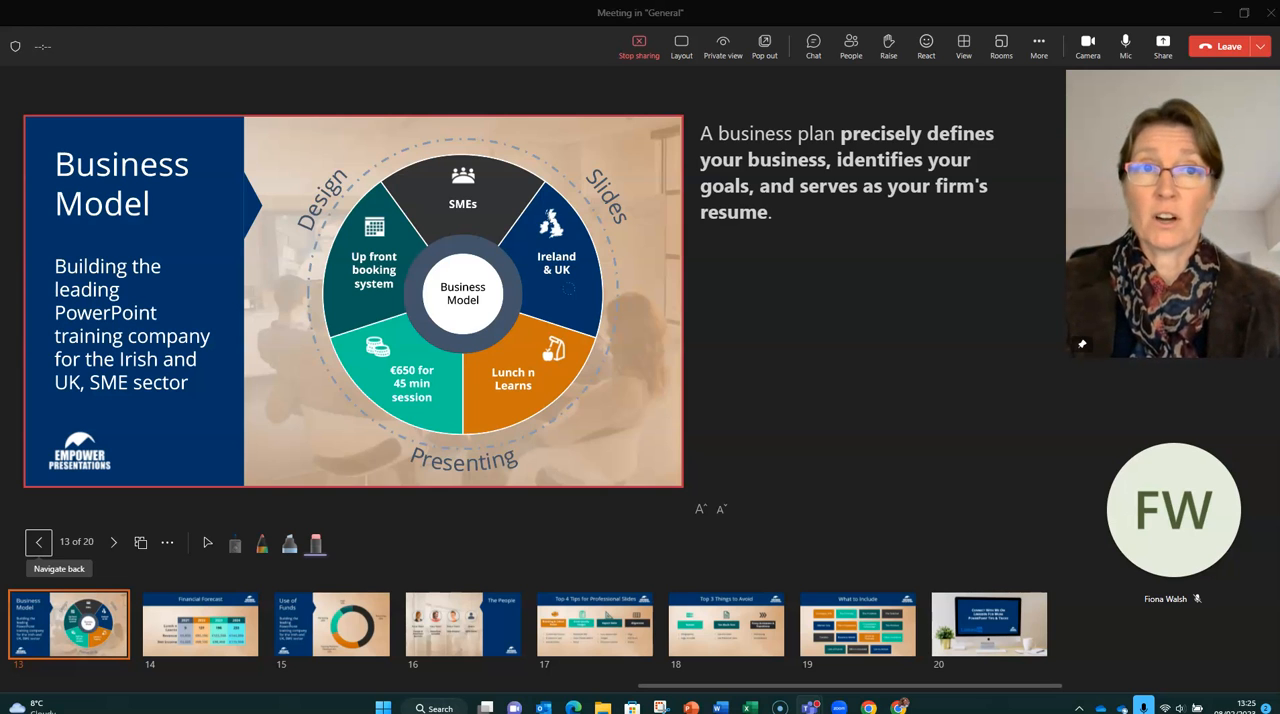
- Try the Standout presenter layout, then switch to Content only with no presenter video
{"action": "left_click", "coordinate": [681, 50]}
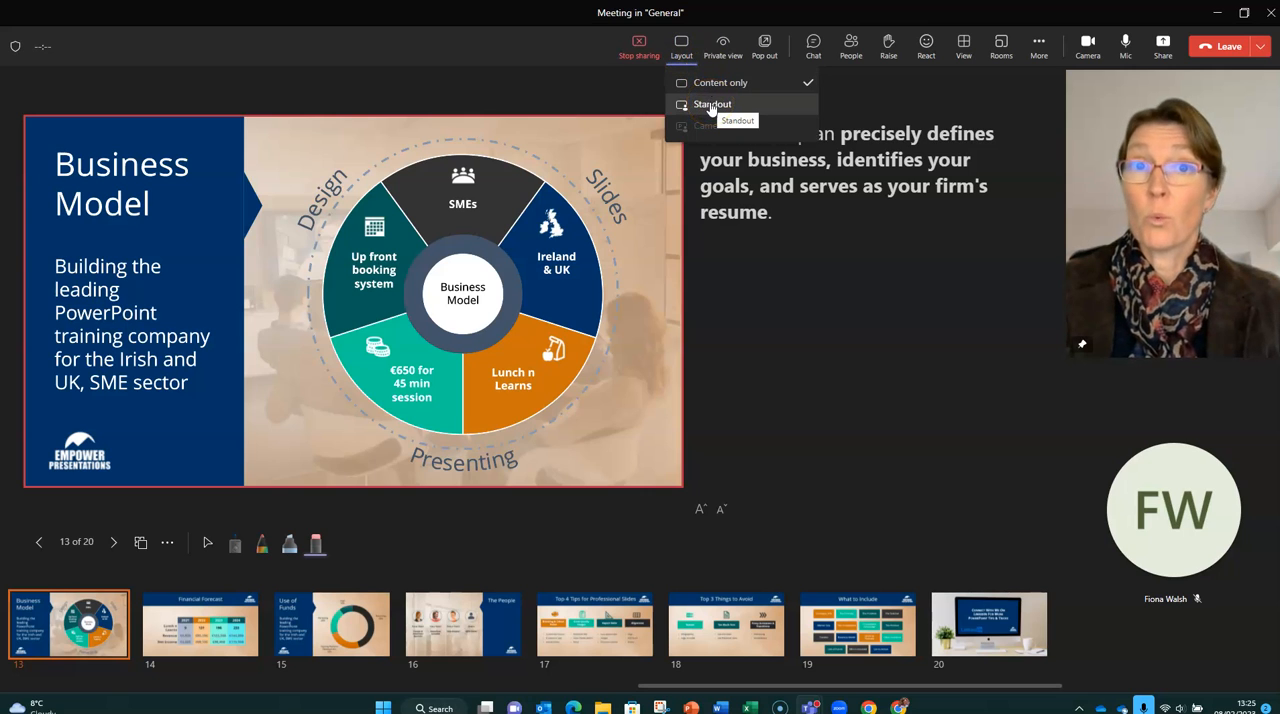
{"action": "left_click", "coordinate": [712, 104]}
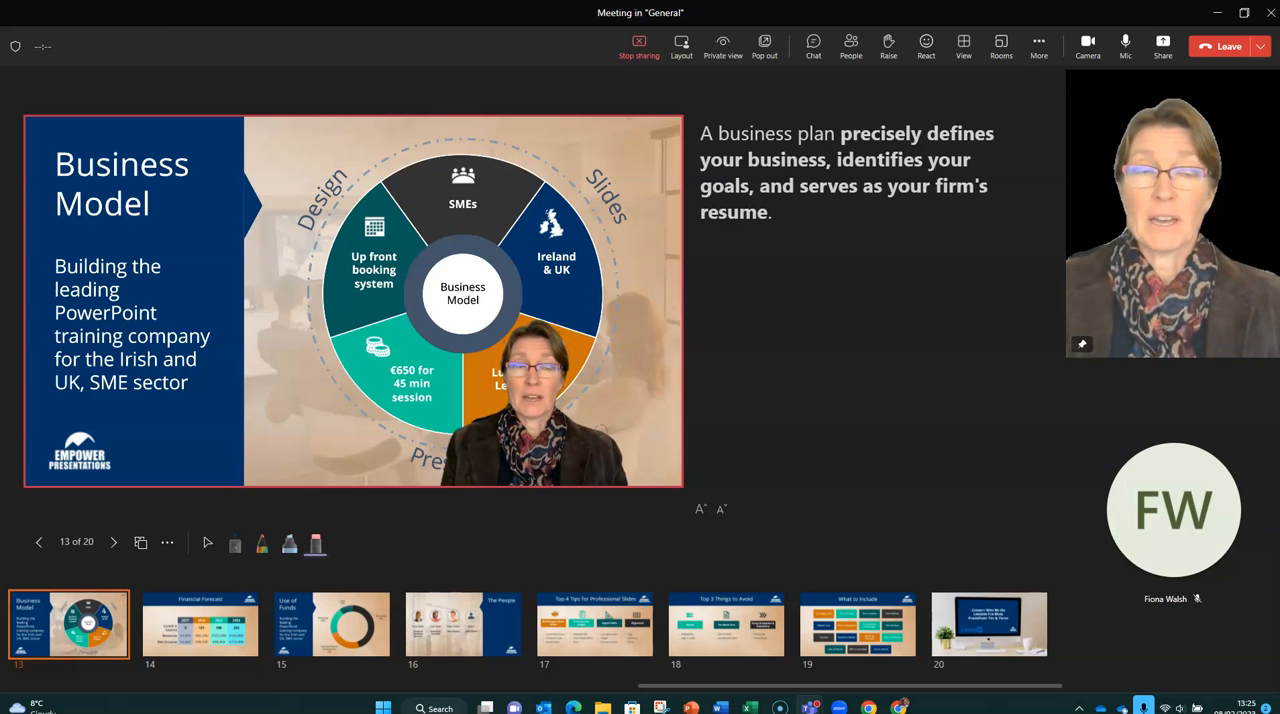
{"action": "left_click", "coordinate": [684, 47]}
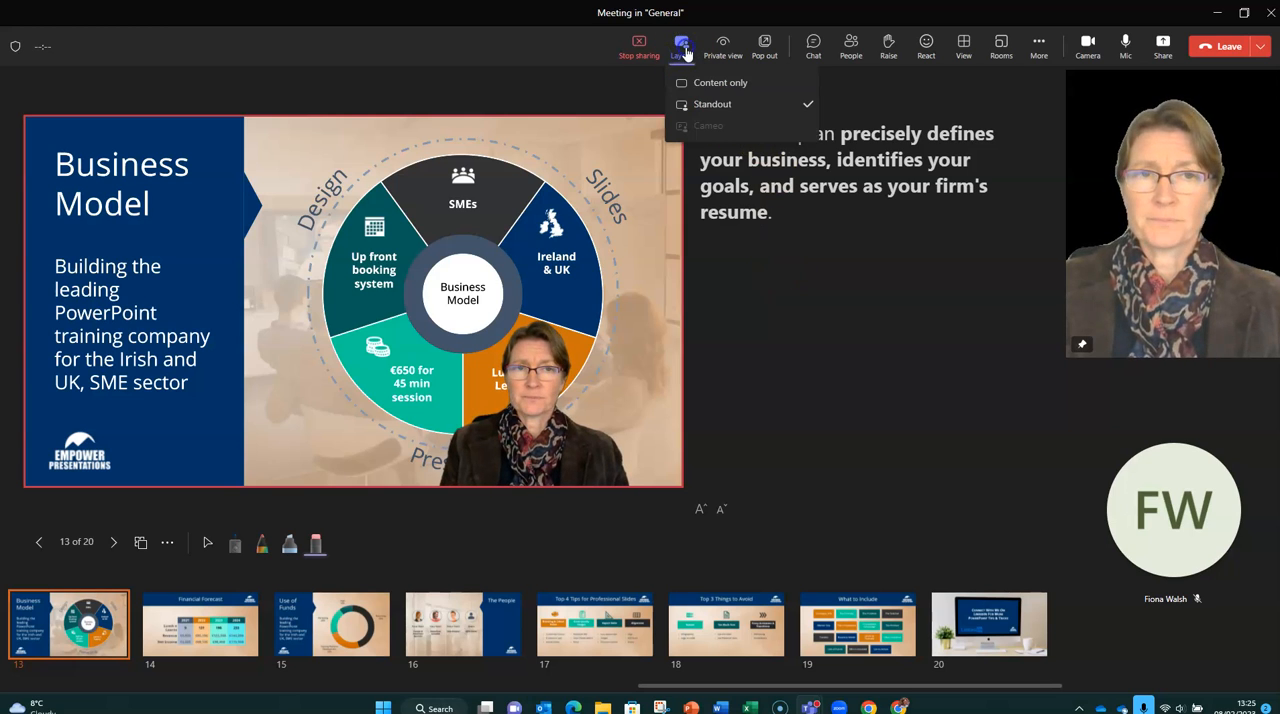
{"action": "left_click", "coordinate": [720, 82]}
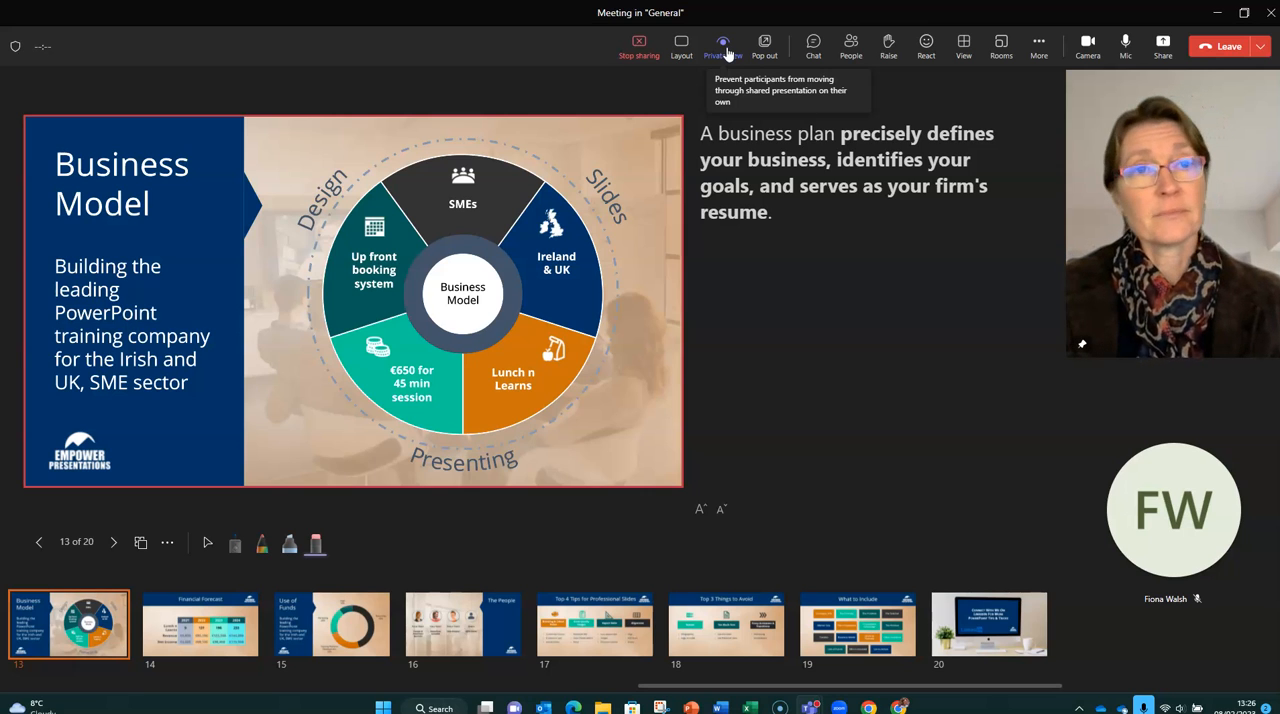
- Toggle Private view so participants cannot browse the deck independently
{"action": "left_click", "coordinate": [723, 46]}
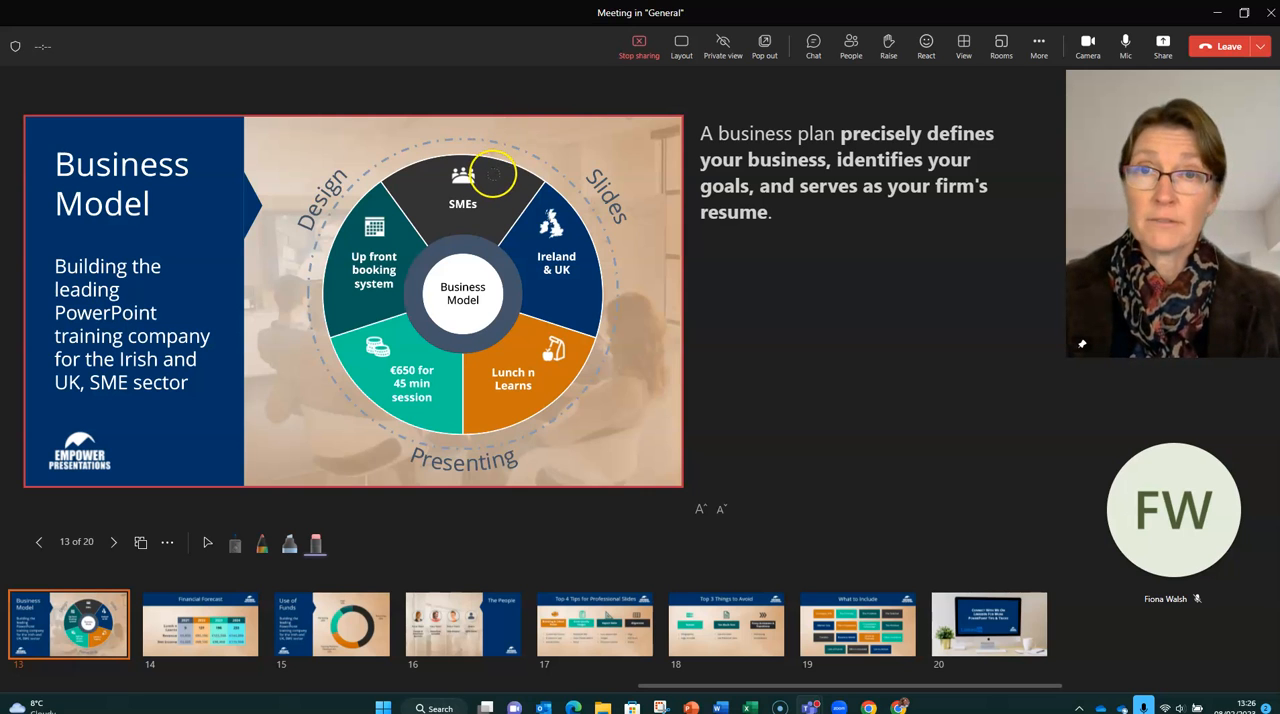
{"action": "left_click", "coordinate": [726, 46]}
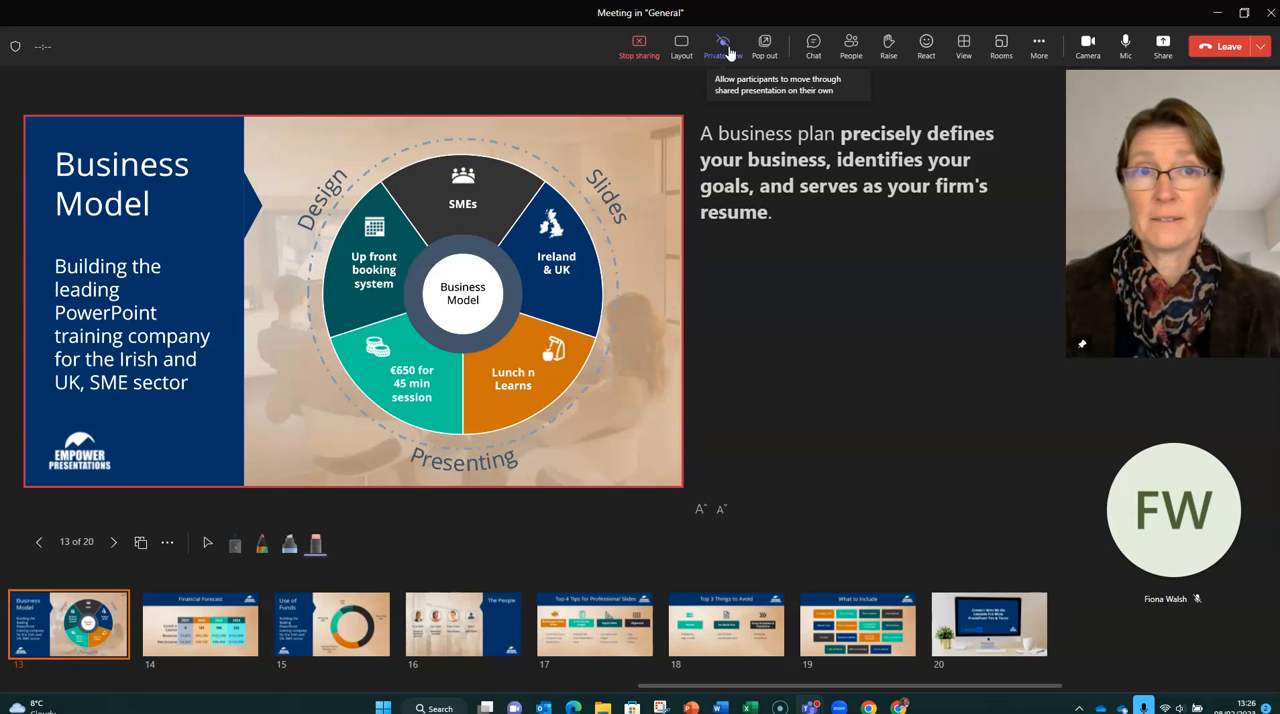
- Stop presenting the deck for everyone and expand the Excel Live workbook list in Share content
{"action": "left_click", "coordinate": [639, 48]}
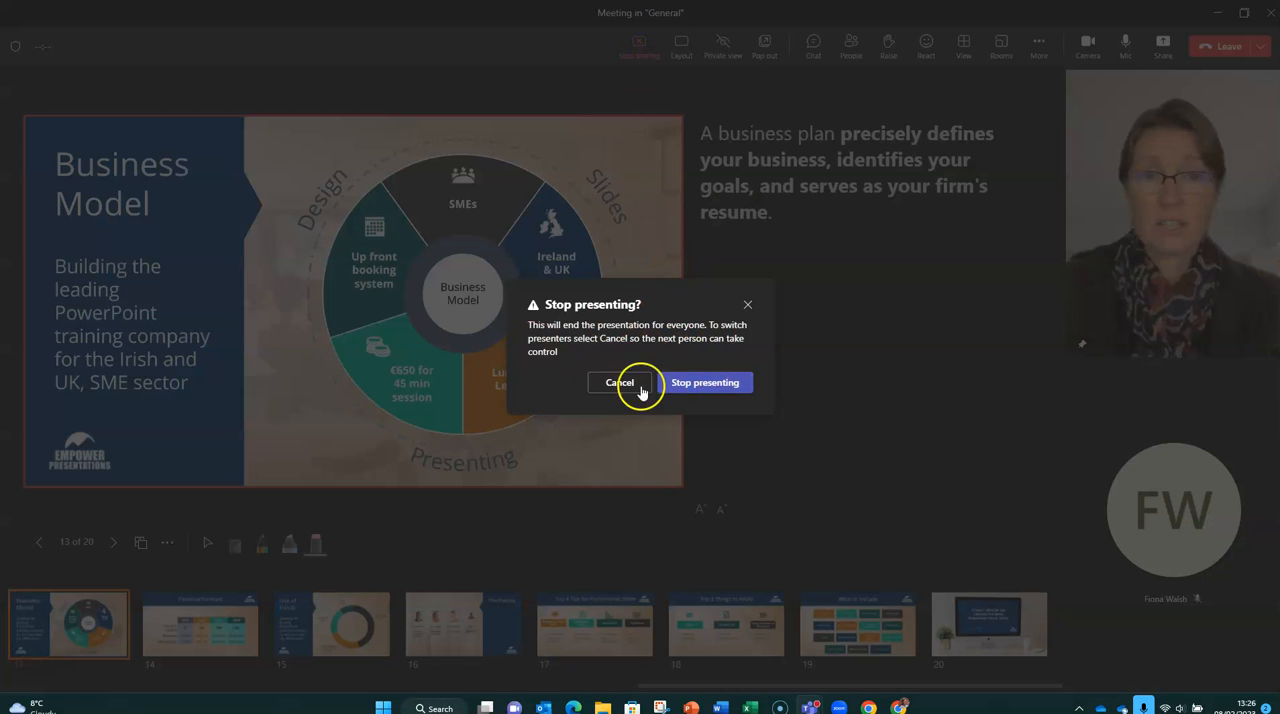
{"action": "left_click", "coordinate": [704, 383]}
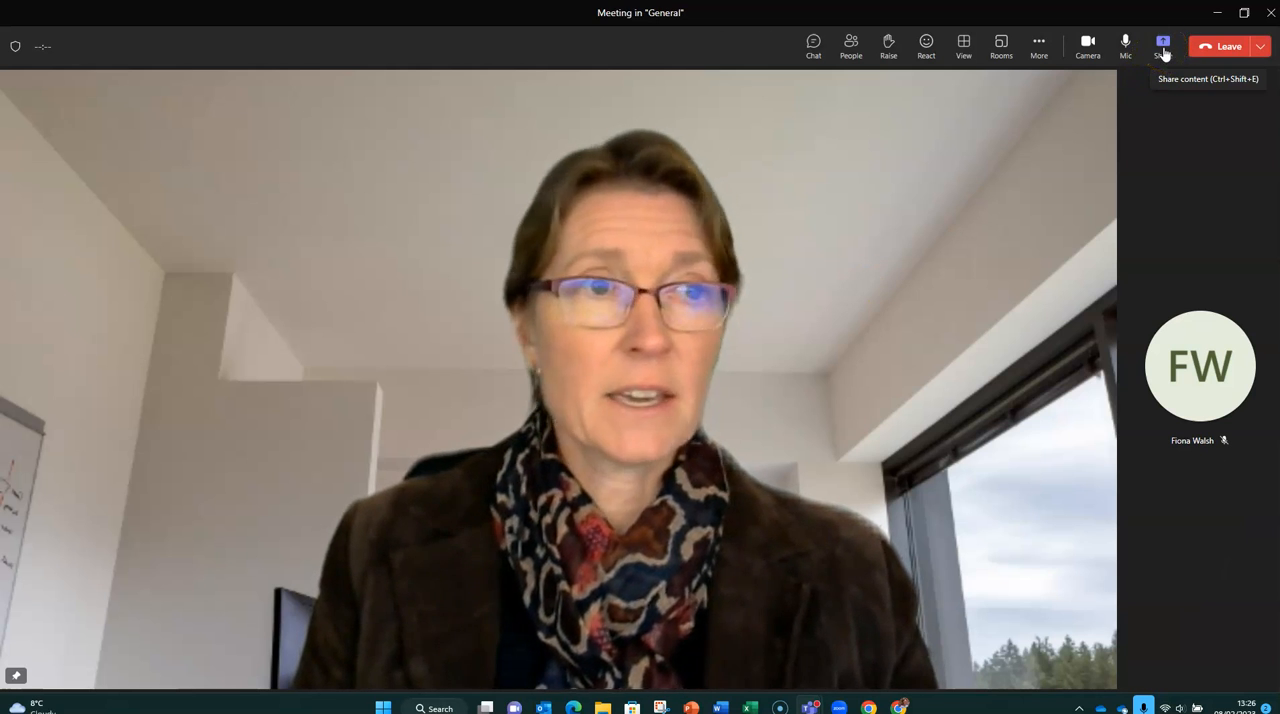
{"action": "left_click", "coordinate": [1163, 46]}
{"action": "mouse_move", "coordinate": [1173, 281]}
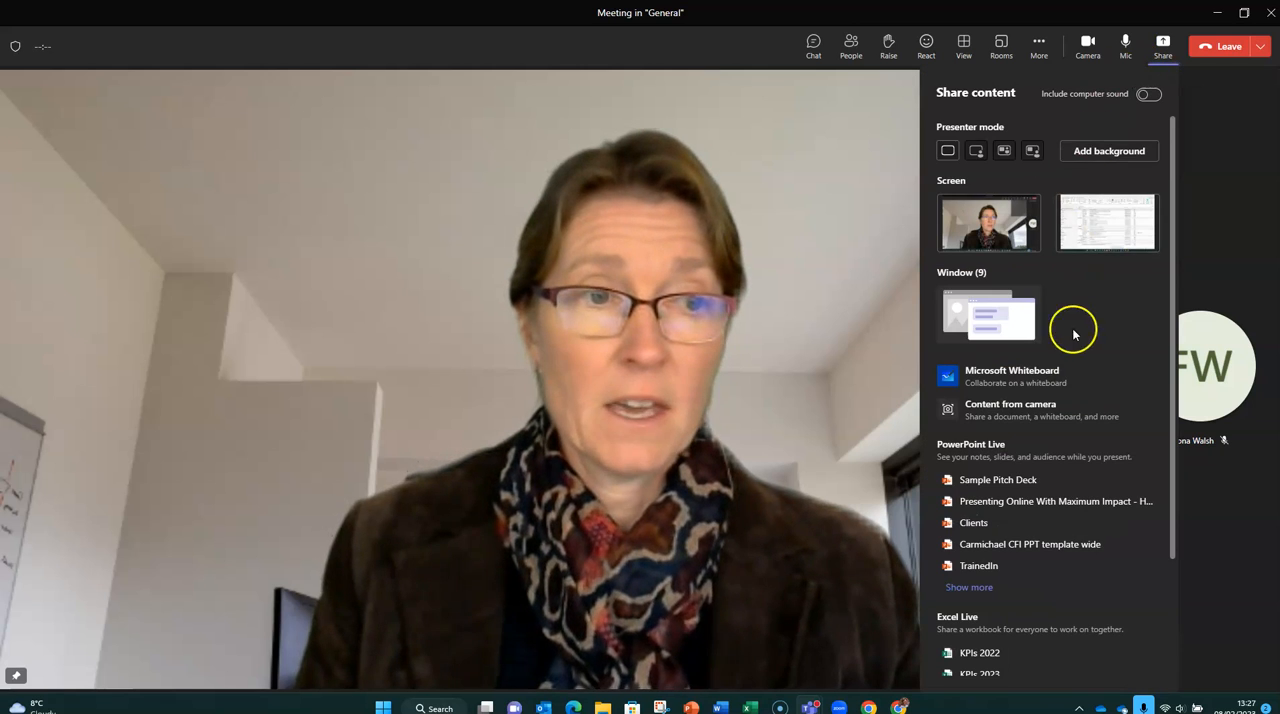
{"action": "left_click_drag", "start_coordinate": [1173, 281], "coordinate": [1173, 420]}
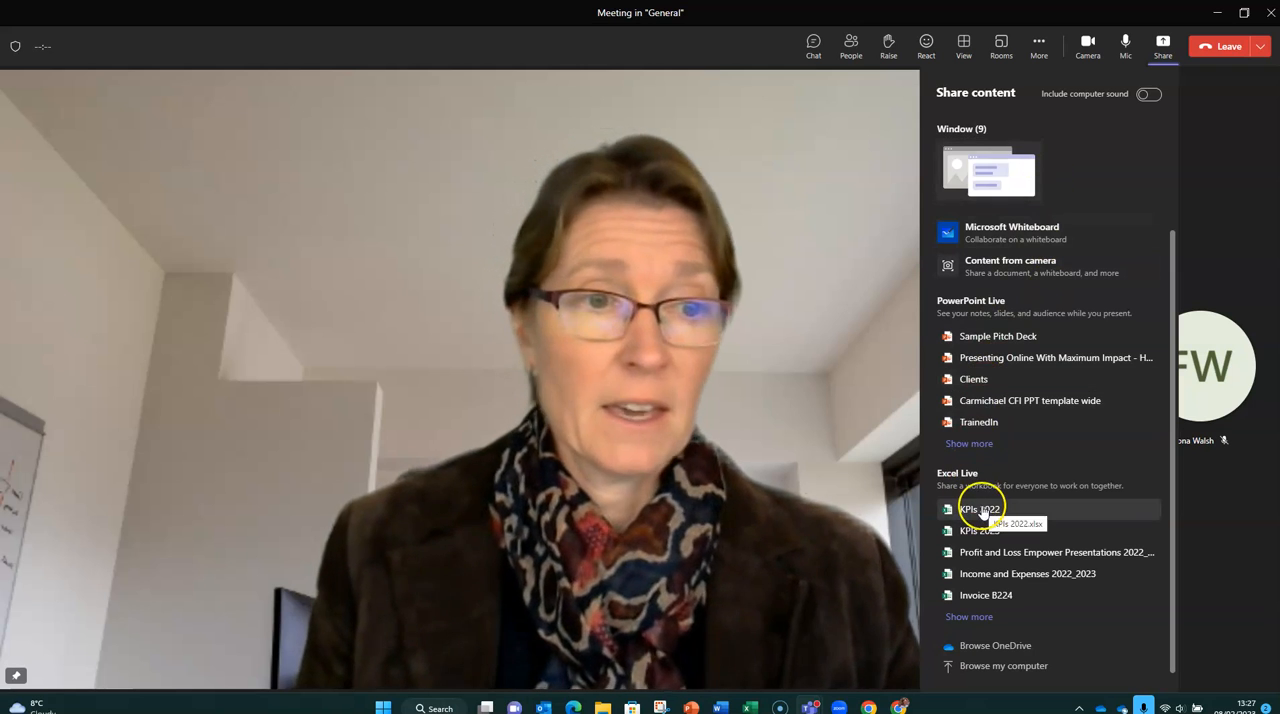
{"action": "left_click", "coordinate": [969, 616]}
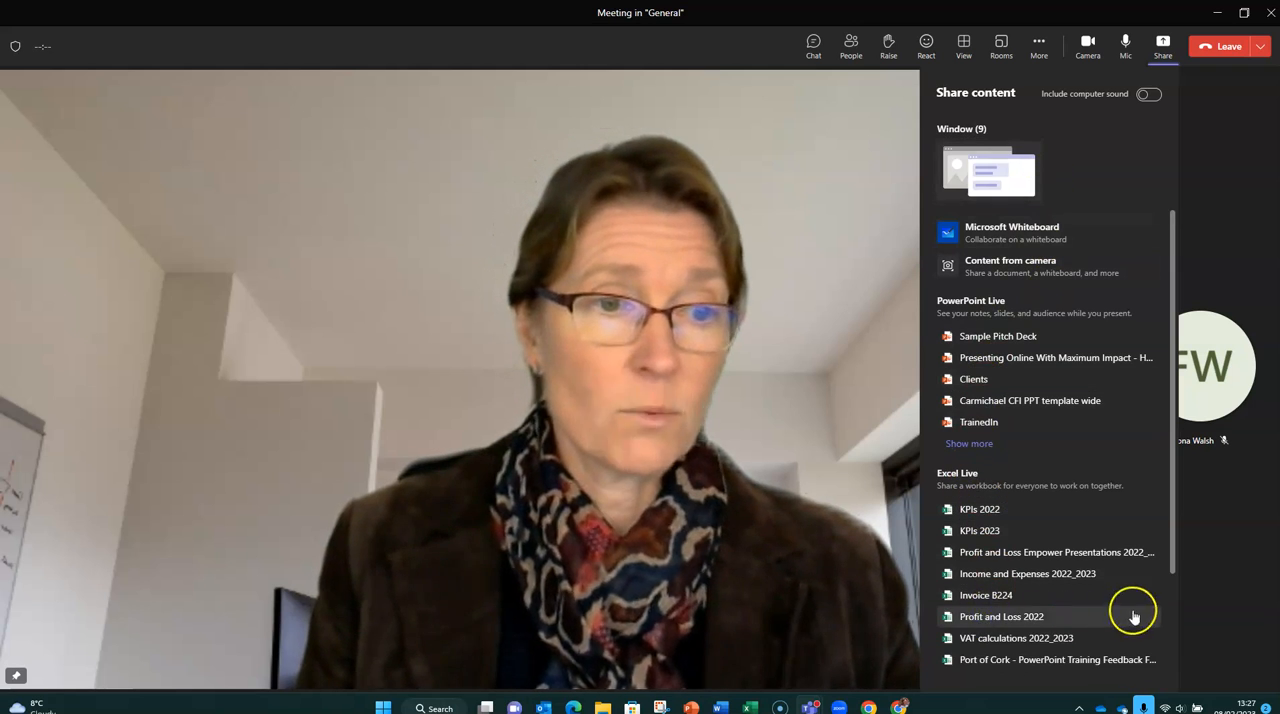
{"action": "left_click_drag", "start_coordinate": [1172, 528], "coordinate": [1175, 590]}
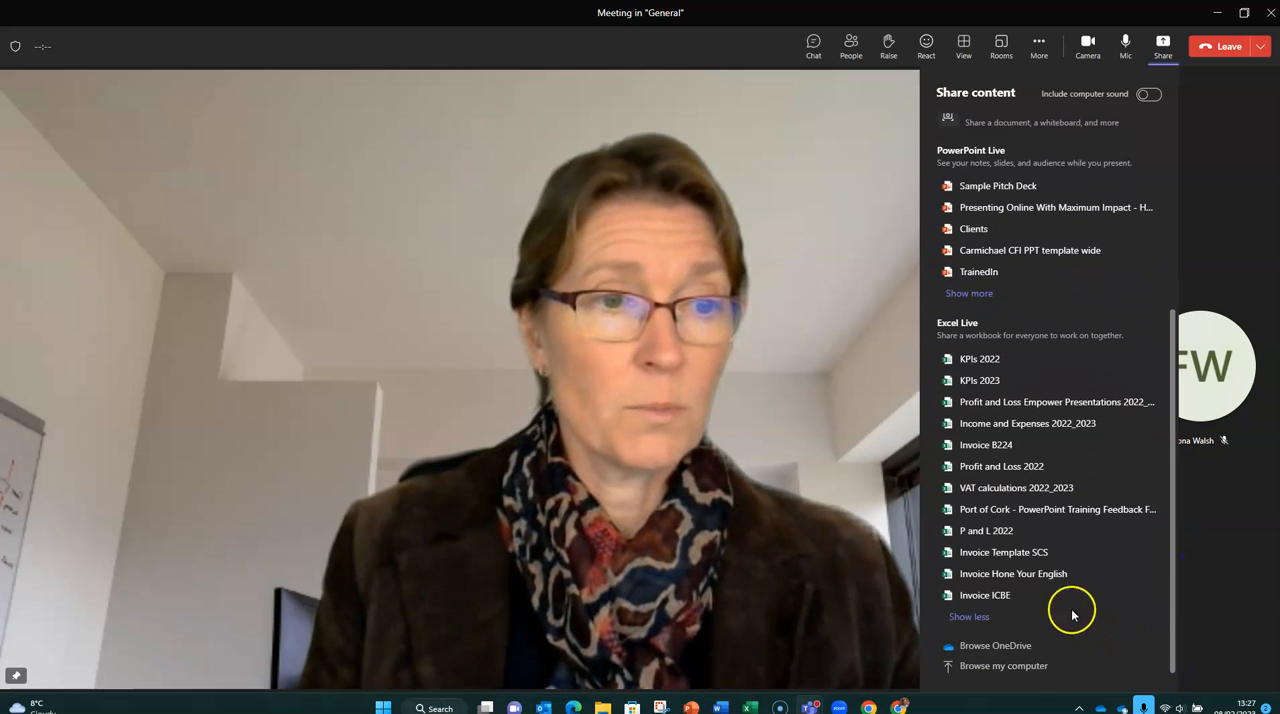
- Share the Port of Cork training feedback workbook live, then stop sharing and dismiss the notice
{"action": "left_click", "coordinate": [995, 510]}
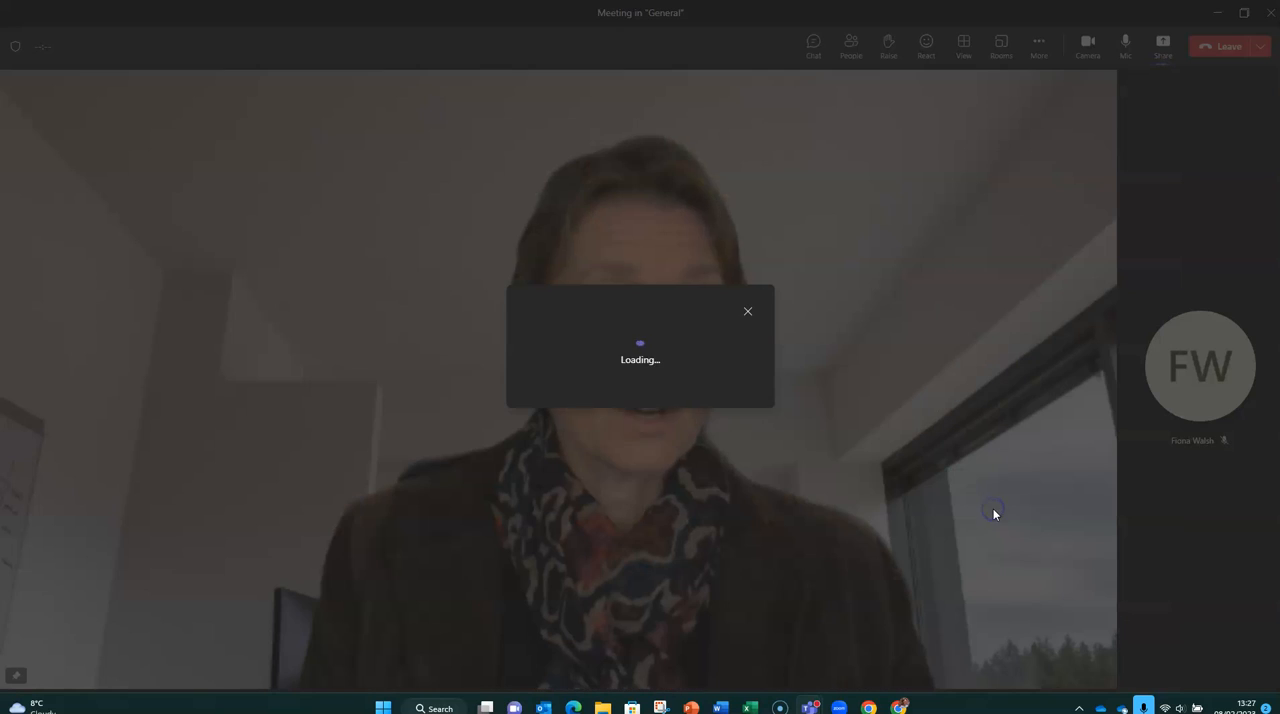
{"action": "left_click", "coordinate": [720, 399]}
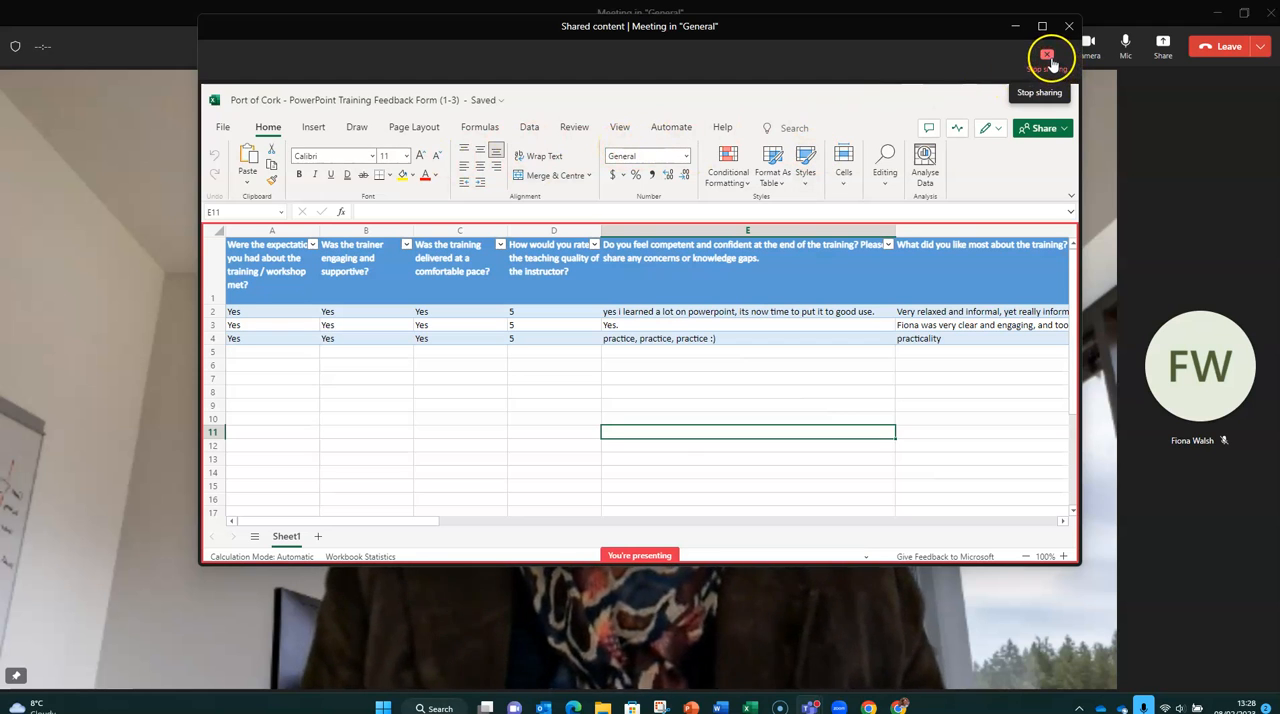
{"action": "left_click", "coordinate": [1051, 62]}
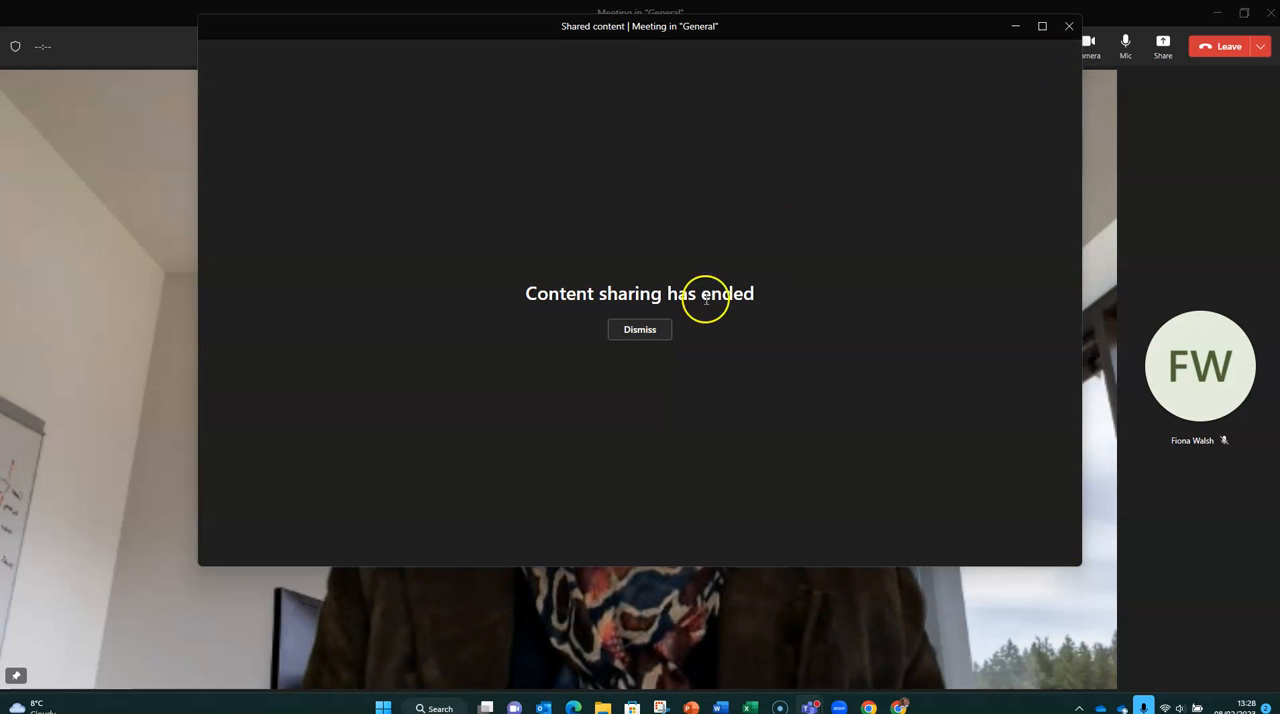
{"action": "left_click", "coordinate": [640, 330]}
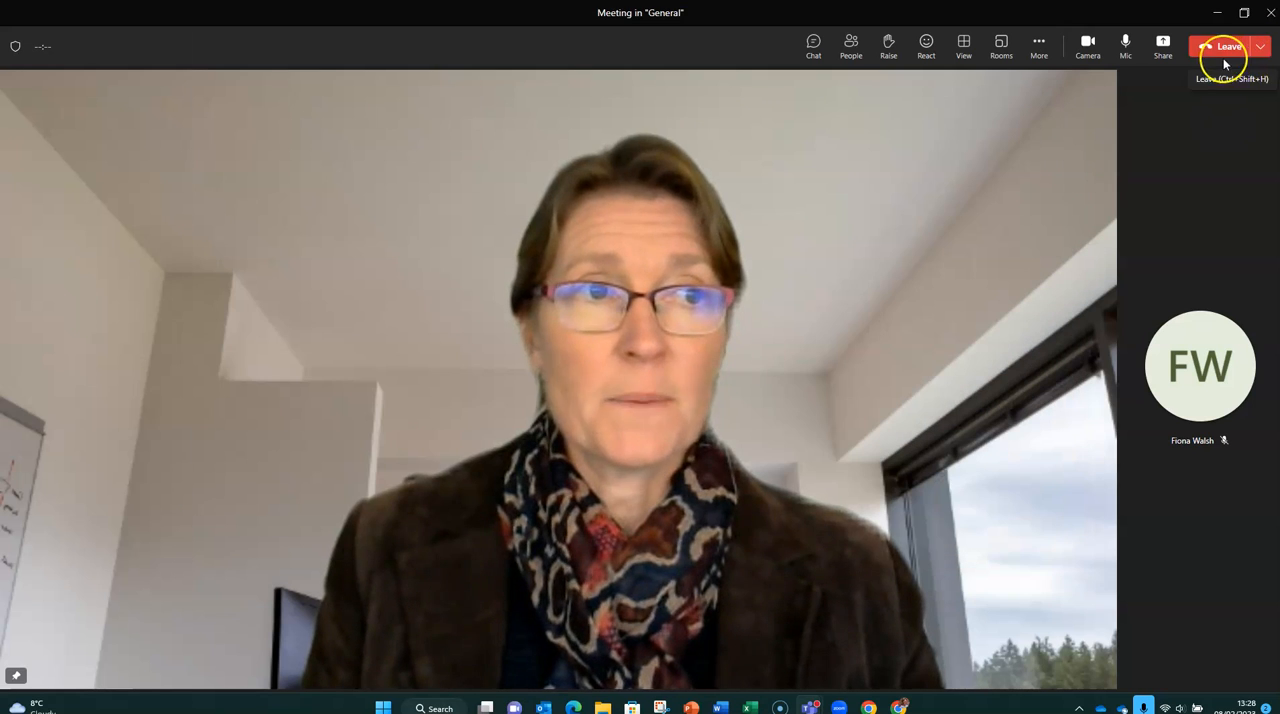